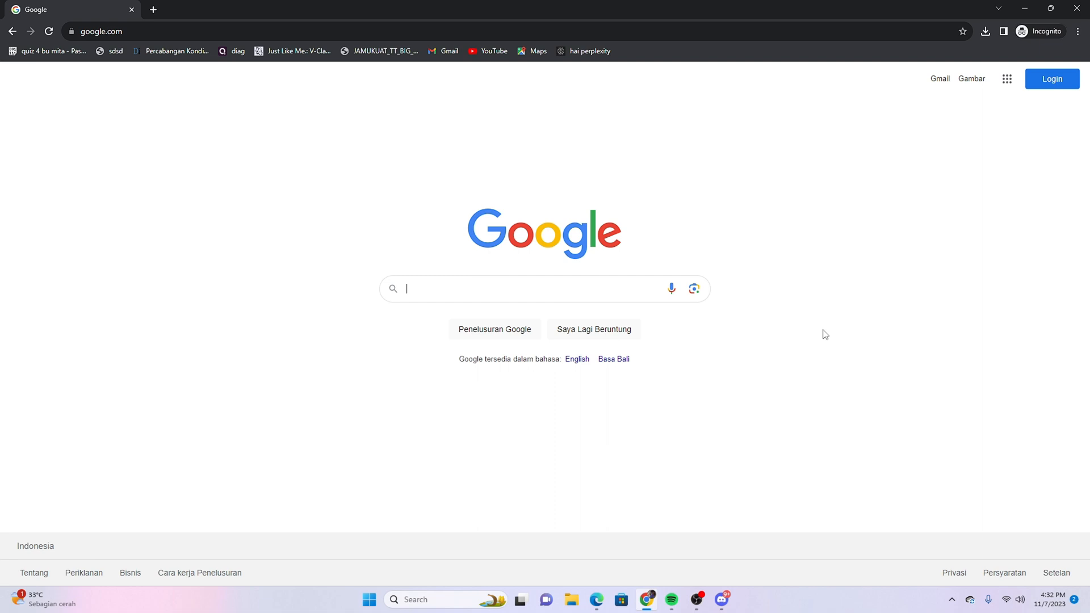
Search Google for "mendeley" and open the official Mendeley website from the results.
{"action": "type", "text": "mende"}
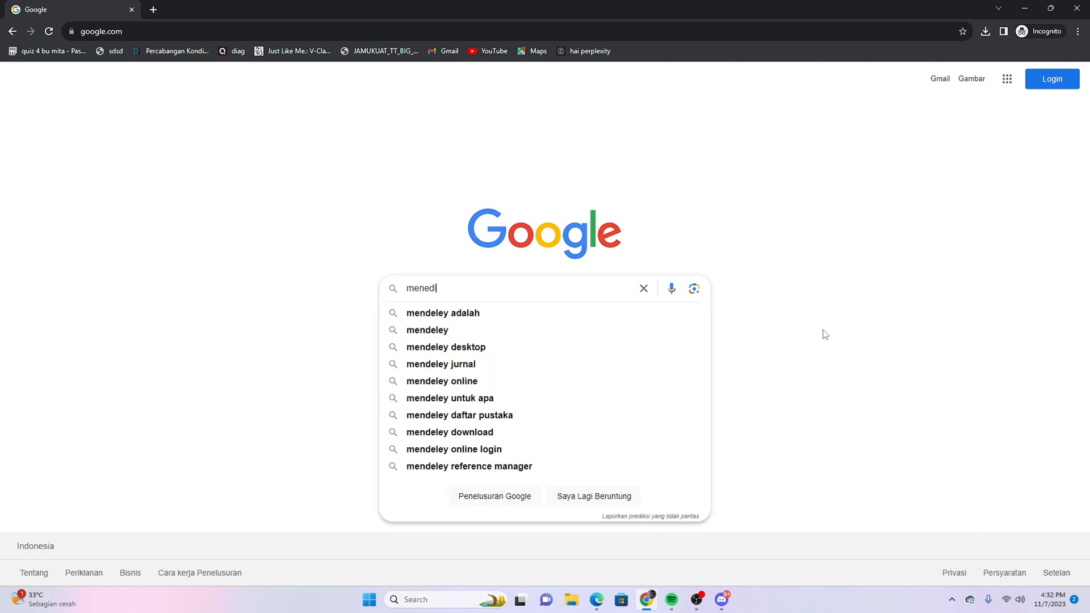
{"action": "key", "text": "BackSpace"}
{"action": "key", "text": "BackSpace"}
{"action": "type", "text": "eley"}
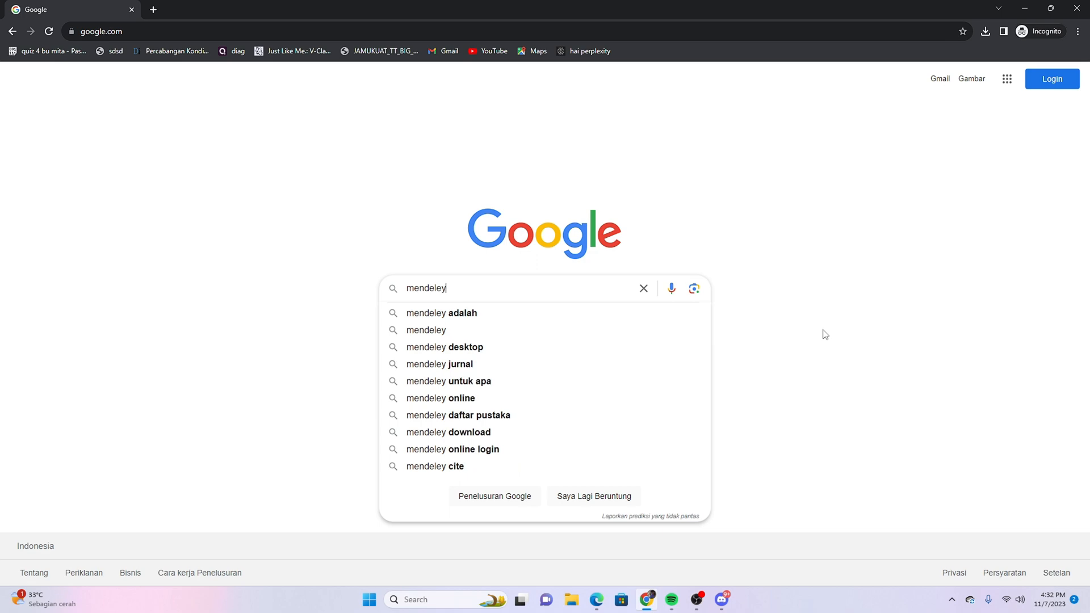
{"action": "key", "text": "Return"}
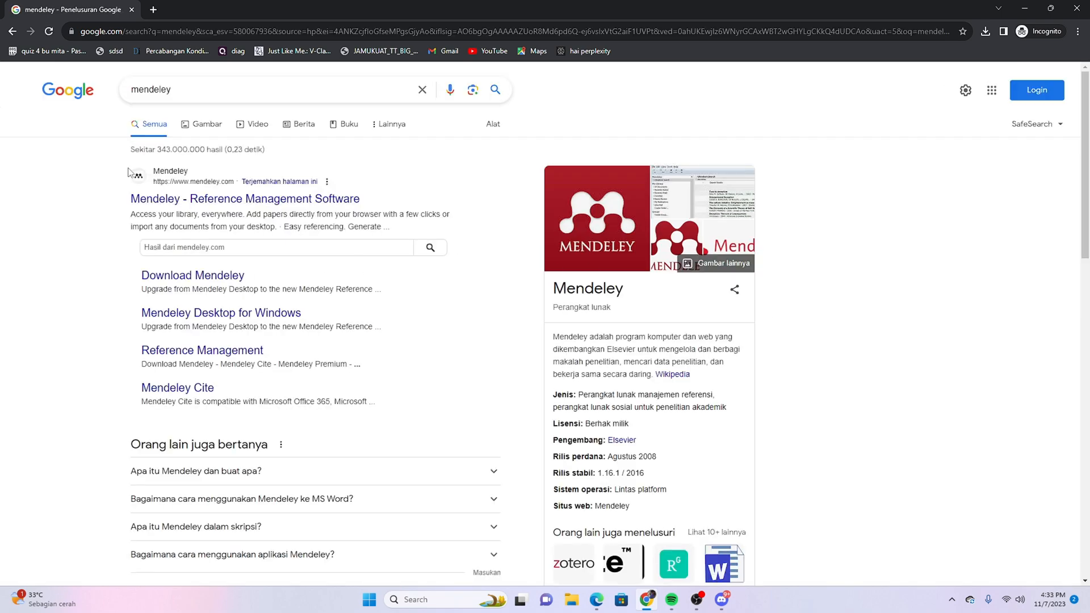
{"action": "left_click", "coordinate": [243, 198]}
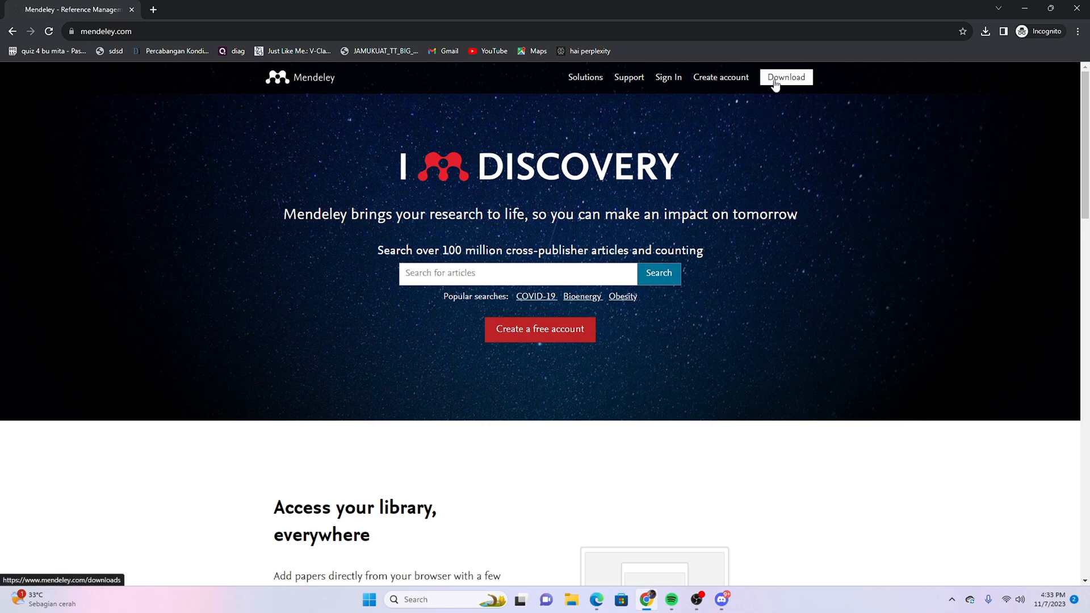
Go to Mendeley's download page and start the download of Mendeley Reference Manager for Windows.
{"action": "left_click", "coordinate": [776, 84]}
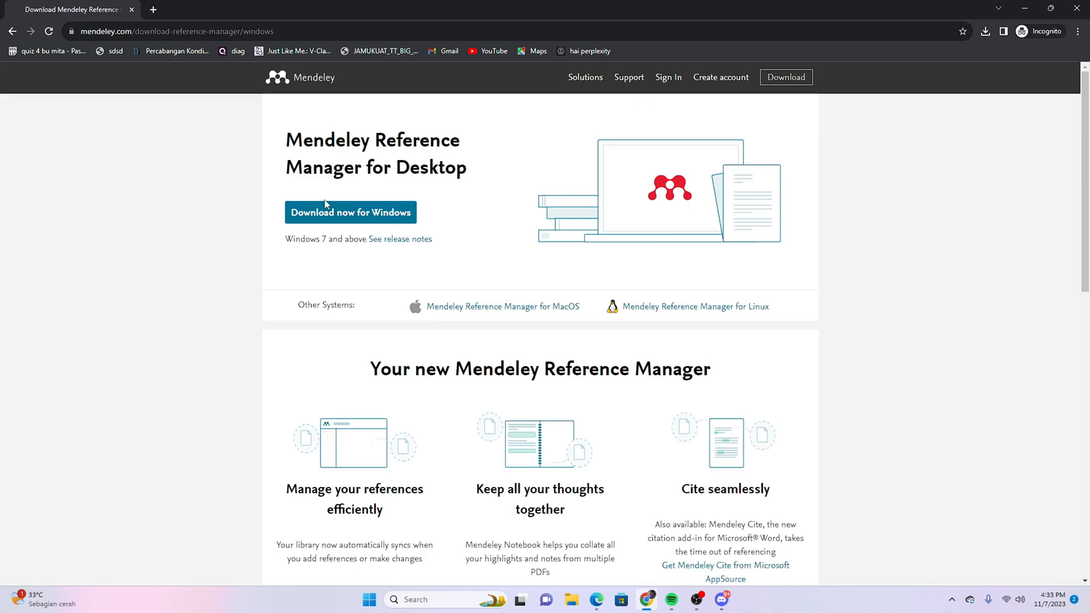
{"action": "left_click", "coordinate": [378, 213]}
{"action": "left_click", "coordinate": [508, 292]}
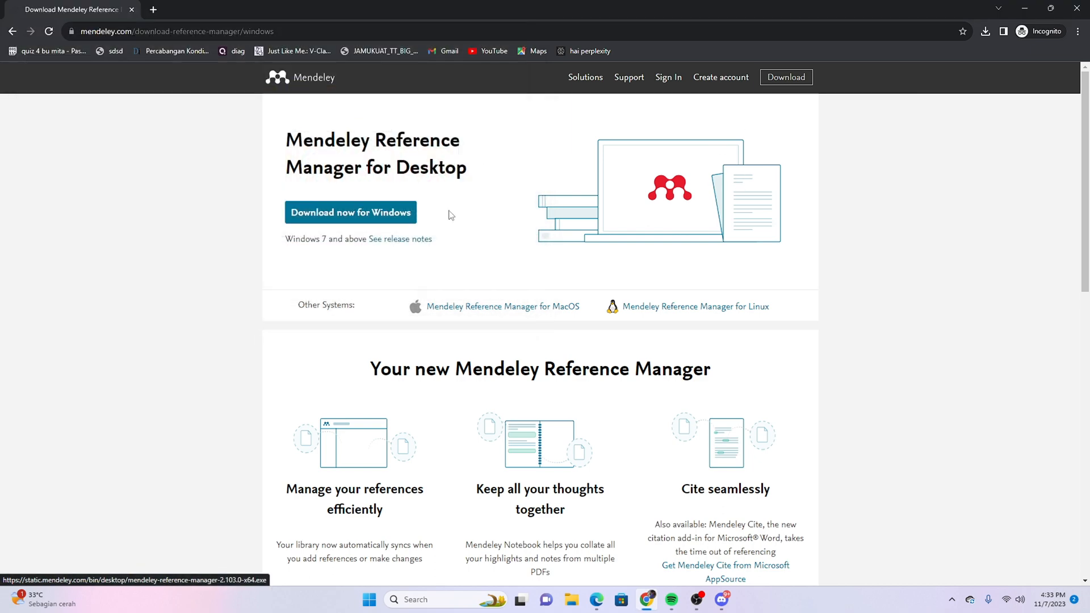
Open Google Scholar and search for "jurnal kebakaran".
{"action": "left_click", "coordinate": [318, 34]}
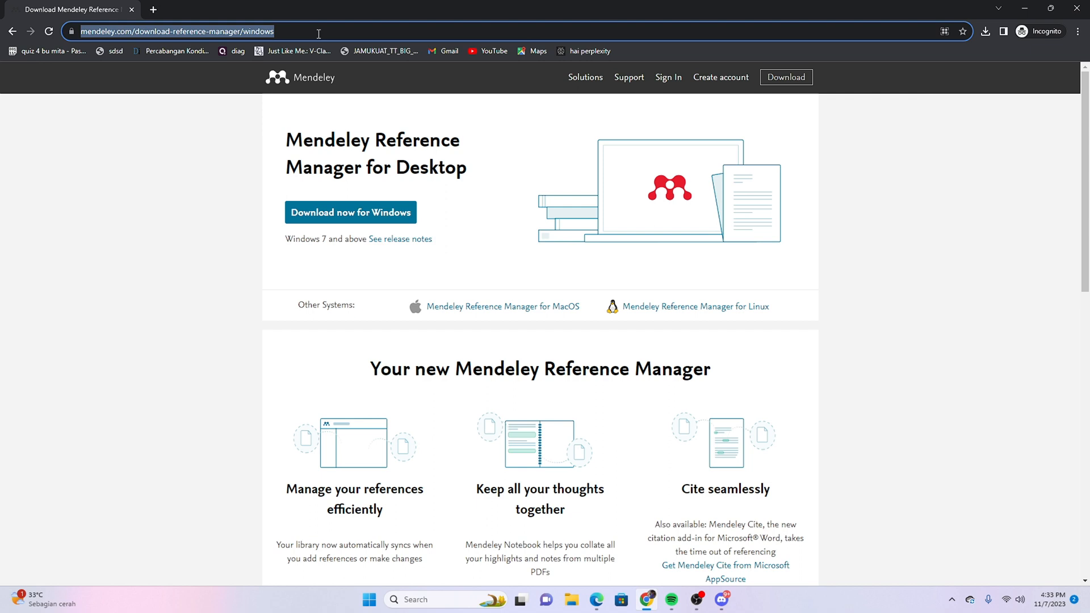
{"action": "type", "text": "google scholar"}
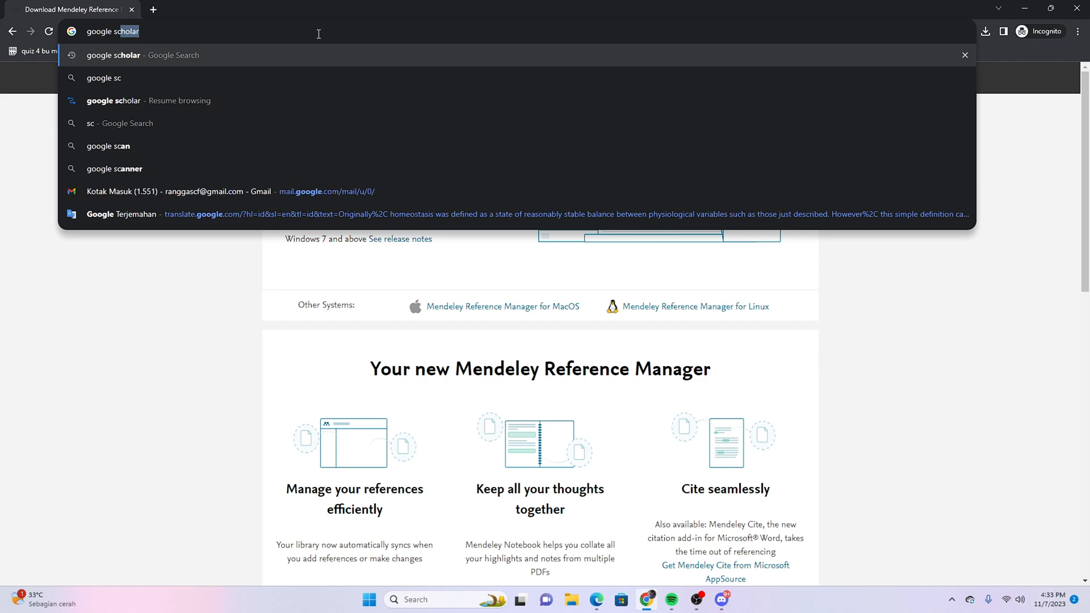
{"action": "key", "text": "Return"}
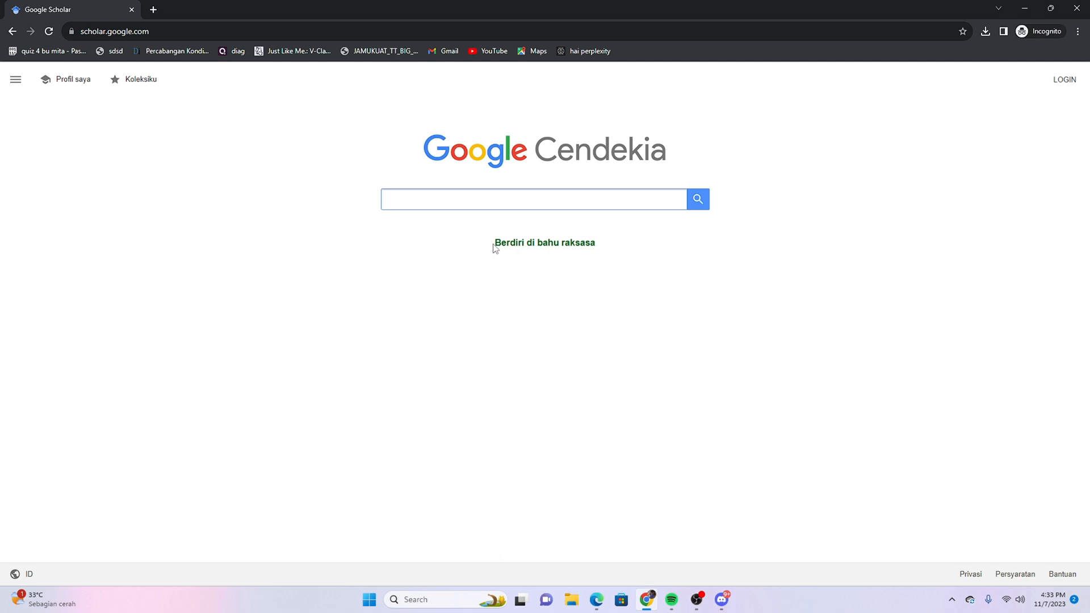
{"action": "left_click", "coordinate": [468, 194]}
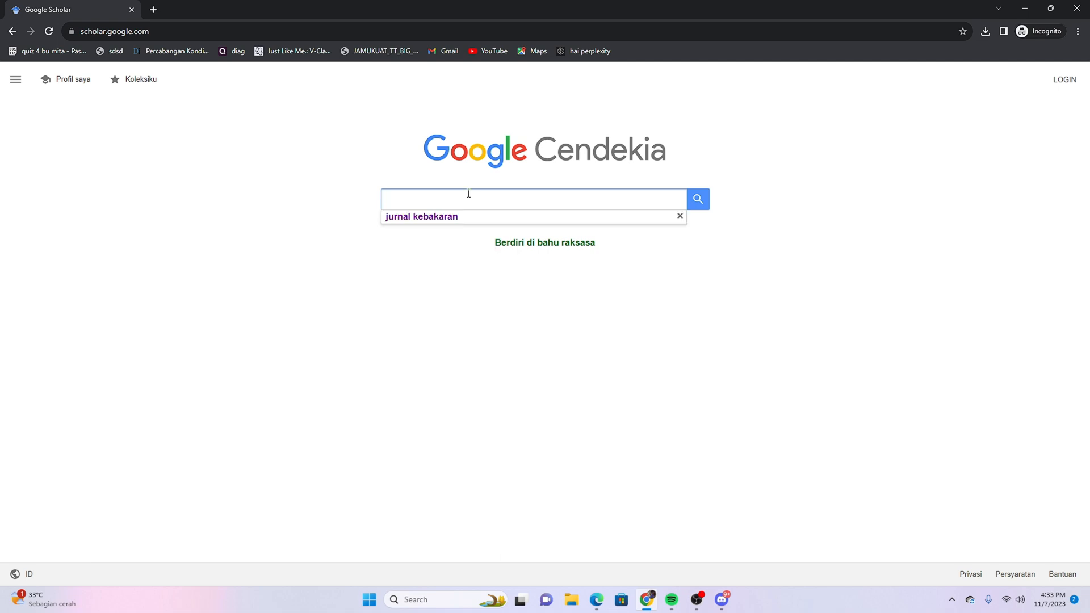
{"action": "key", "text": "Down"}
{"action": "key", "text": "Return"}
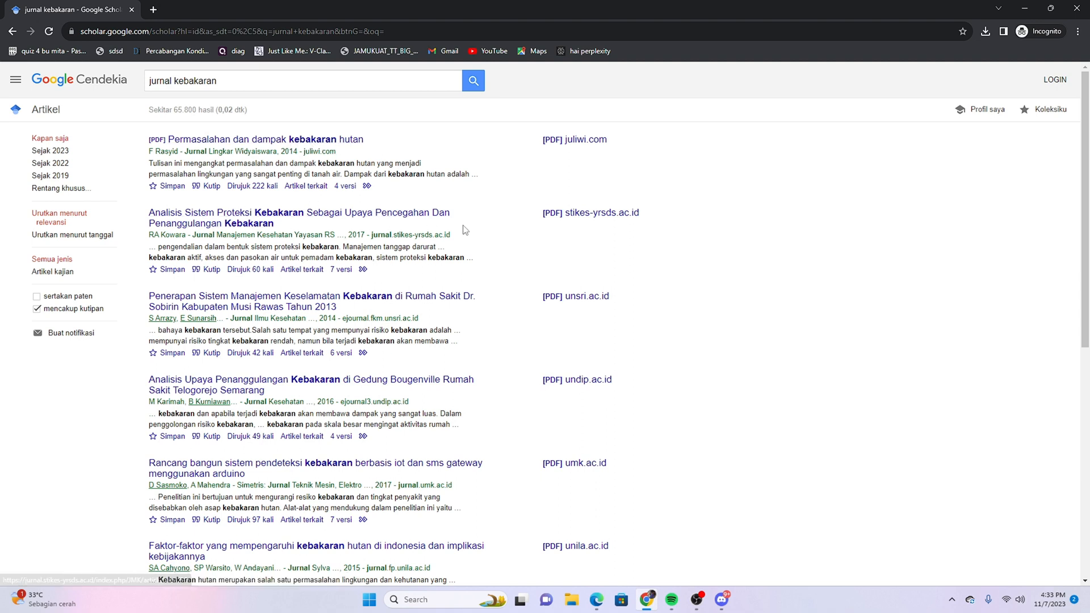
Look at the article page and the PDF of "Analisis Sistem Proteksi Kebakaran", returning to the search results each time.
{"action": "left_click", "coordinate": [304, 219]}
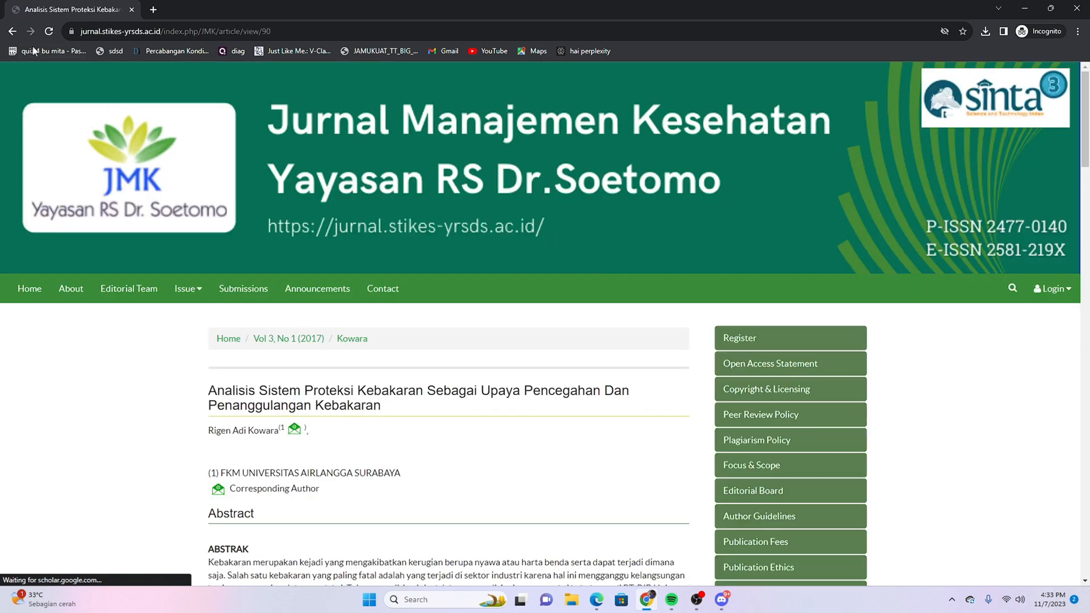
{"action": "key", "text": "alt+Left"}
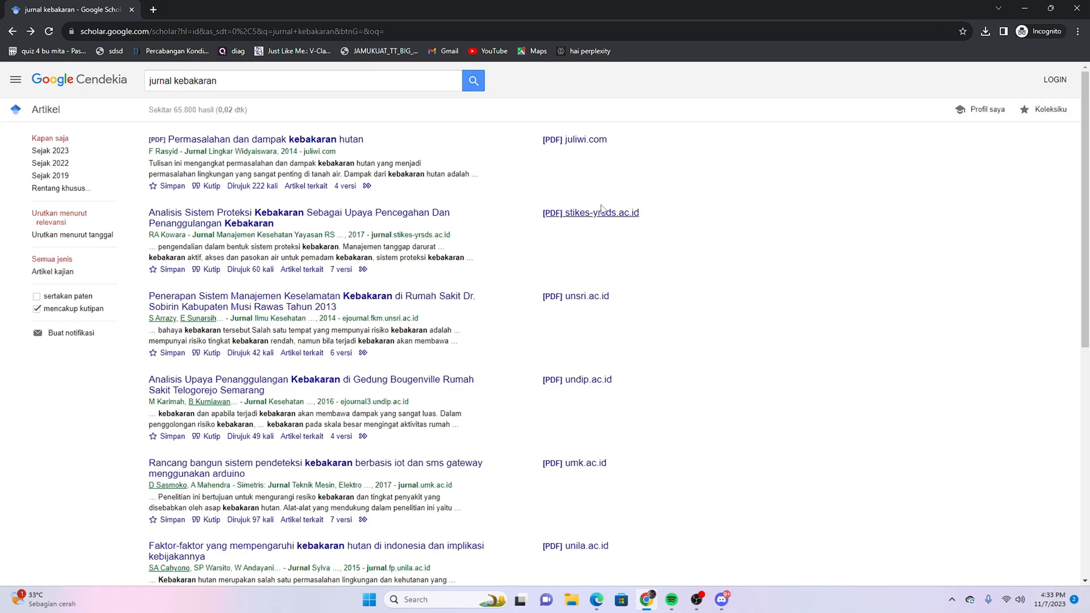
{"action": "left_click", "coordinate": [607, 216]}
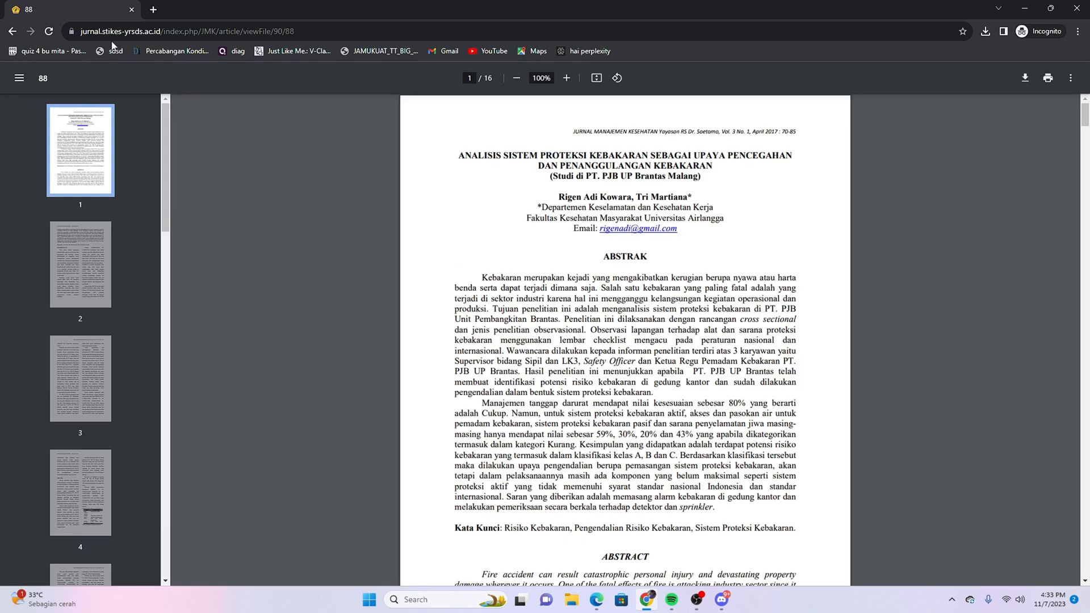
{"action": "key", "text": "alt+Left"}
Go to the Google homepage.
{"action": "left_click", "coordinate": [183, 33]}
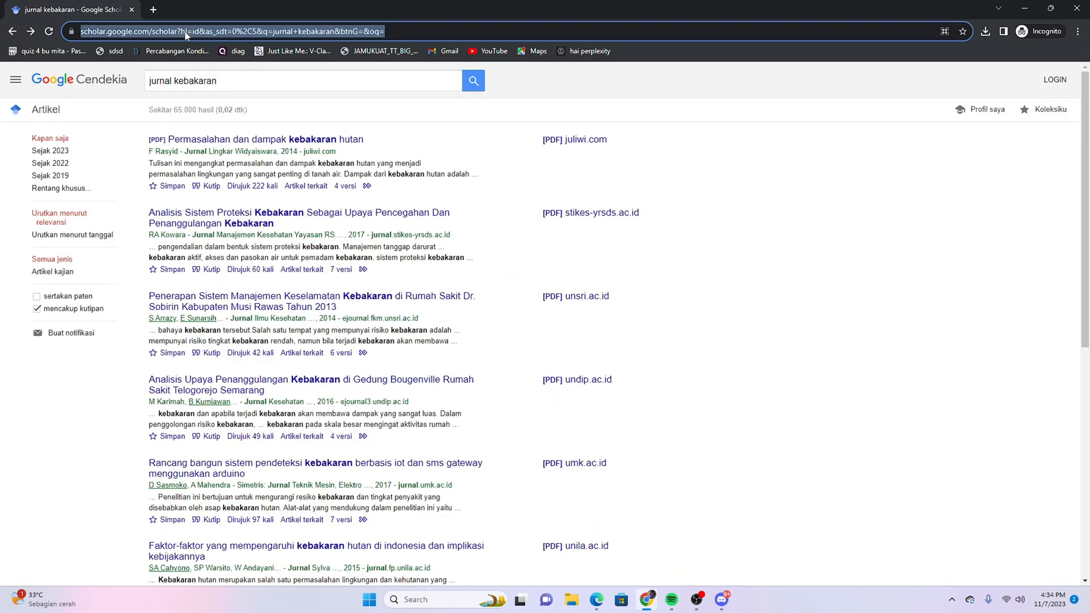
{"action": "type", "text": "goog"}
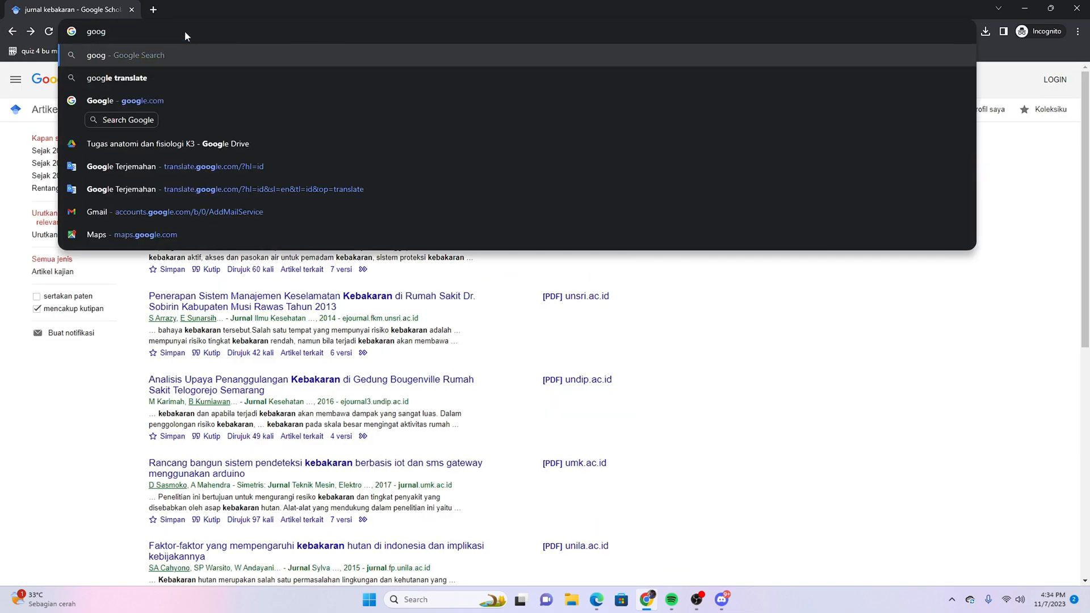
{"action": "type", "text": "le"}
{"action": "key", "text": "Return"}
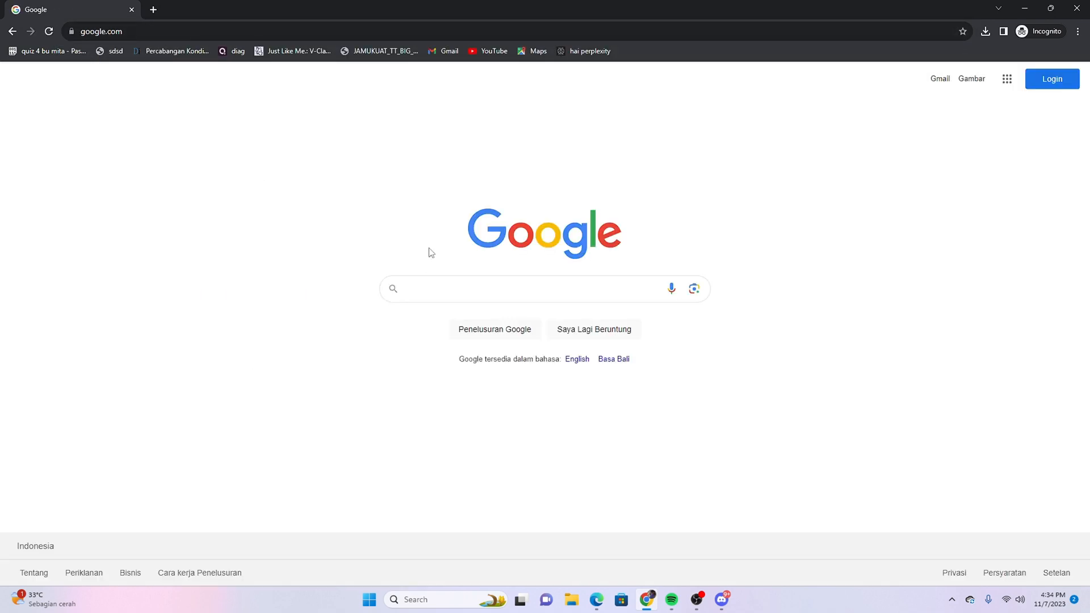
Search for "parafrase online" and open the Paraphraser.io Indonesian paraphrasing tool.
{"action": "type", "text": "paraf"}
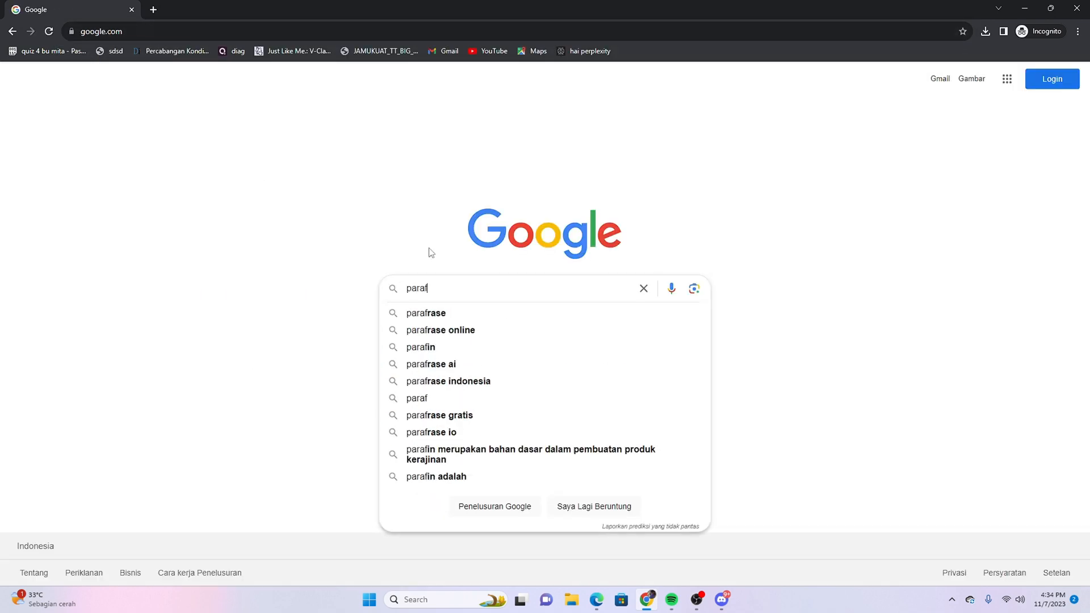
{"action": "type", "text": "se"}
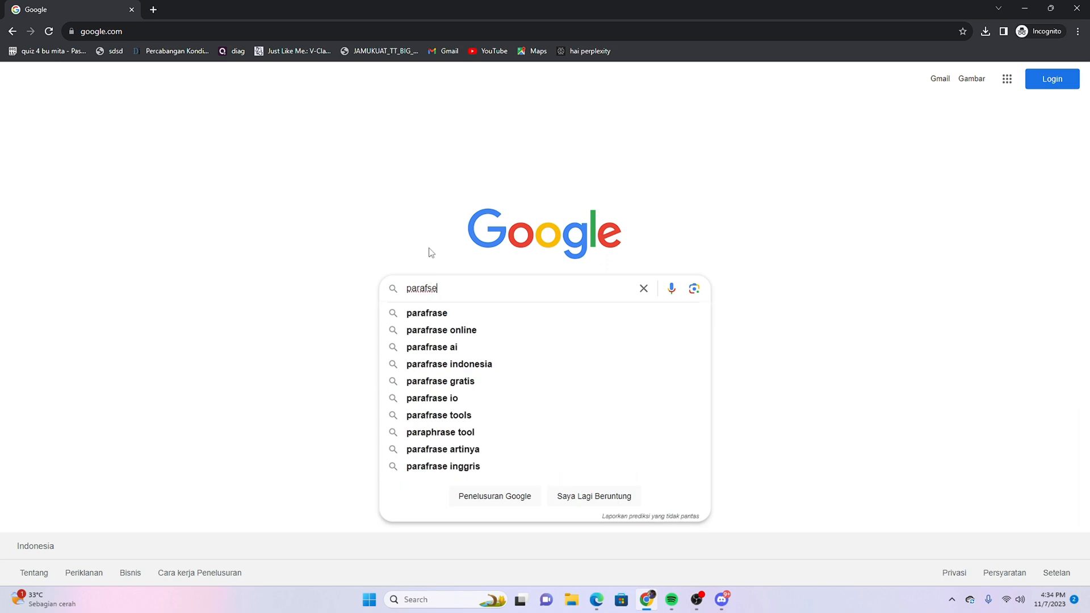
{"action": "key", "text": "Down"}
{"action": "key", "text": "Down"}
{"action": "key", "text": "Return"}
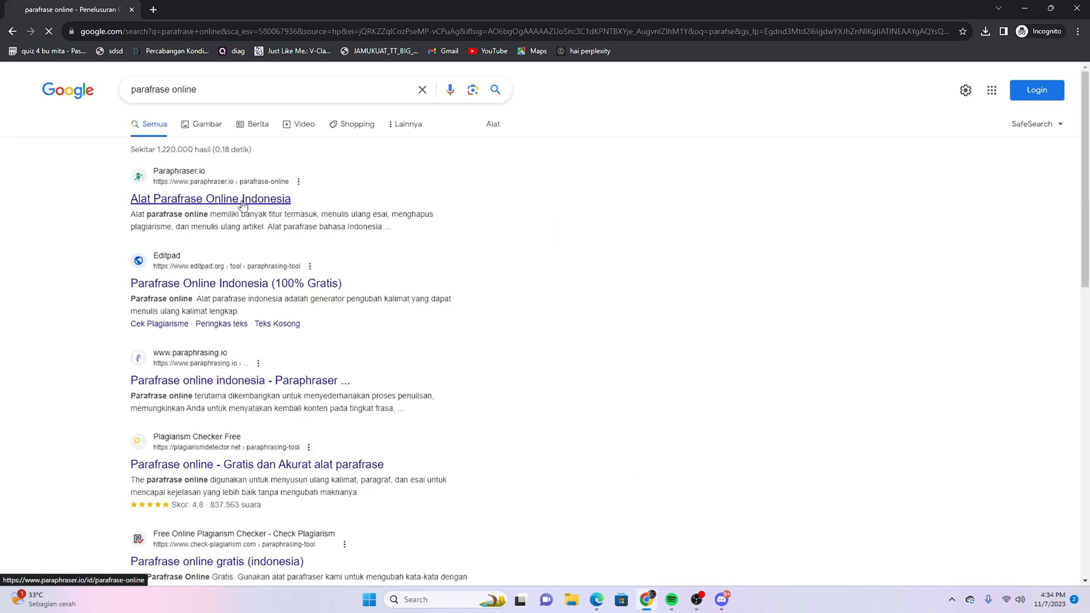
{"action": "left_click", "coordinate": [243, 200]}
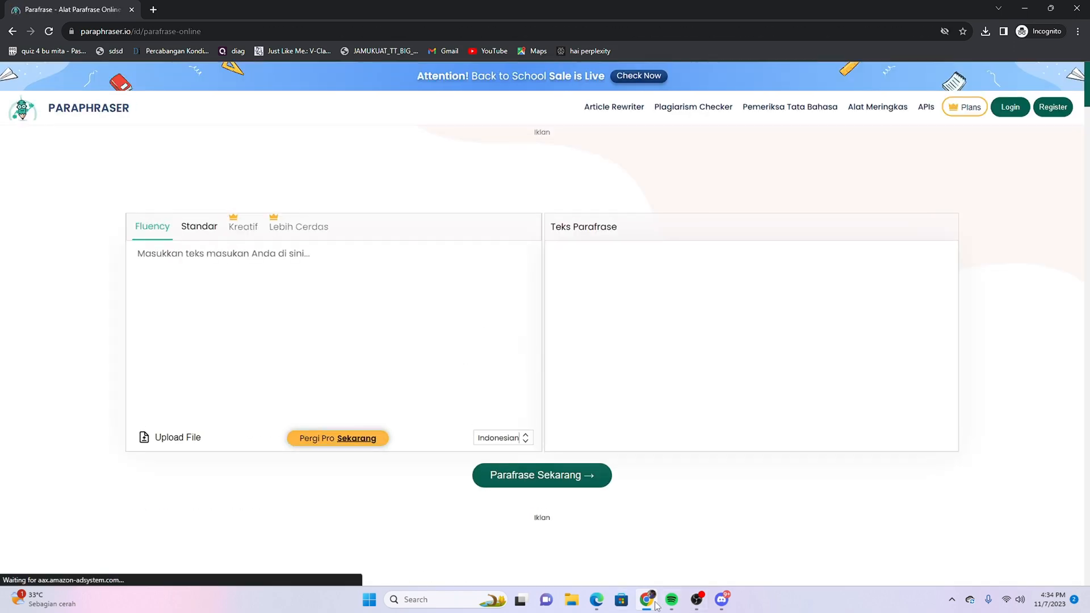
Switch to the journal PDF in Edge and copy the abstract passage from "Berdasarkan klasifikasi tersebut" through "sprinkler".
{"action": "left_click", "coordinate": [596, 599]}
{"action": "scroll", "coordinate": [472, 378], "scroll_direction": "down", "scroll_amount": 1}
{"action": "scroll", "coordinate": [472, 379], "scroll_direction": "up", "scroll_amount": 4}
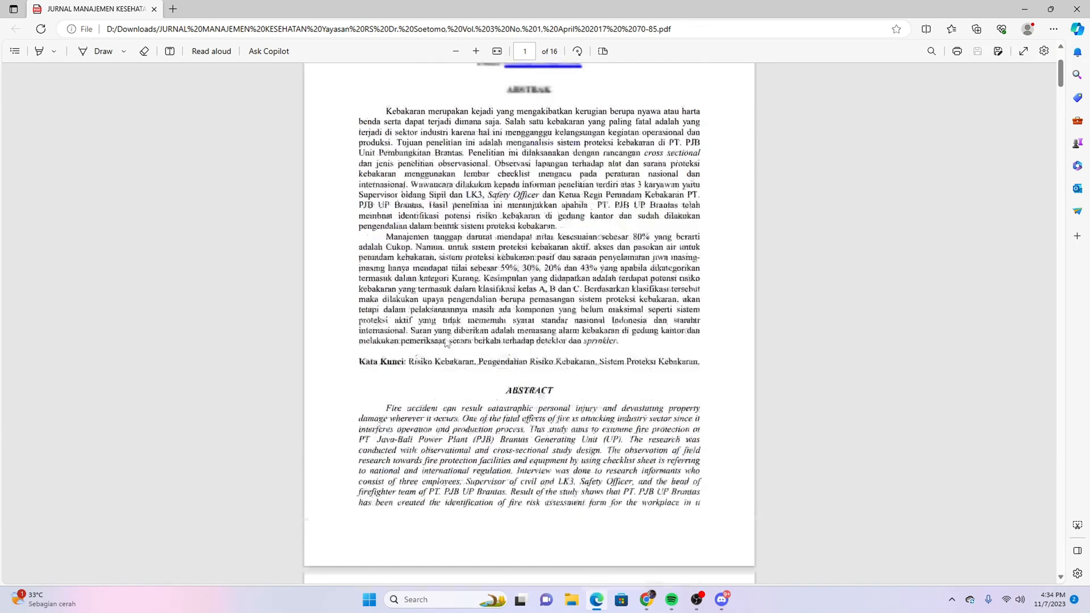
{"action": "right_click", "coordinate": [444, 378]}
{"action": "left_click", "coordinate": [355, 347]}
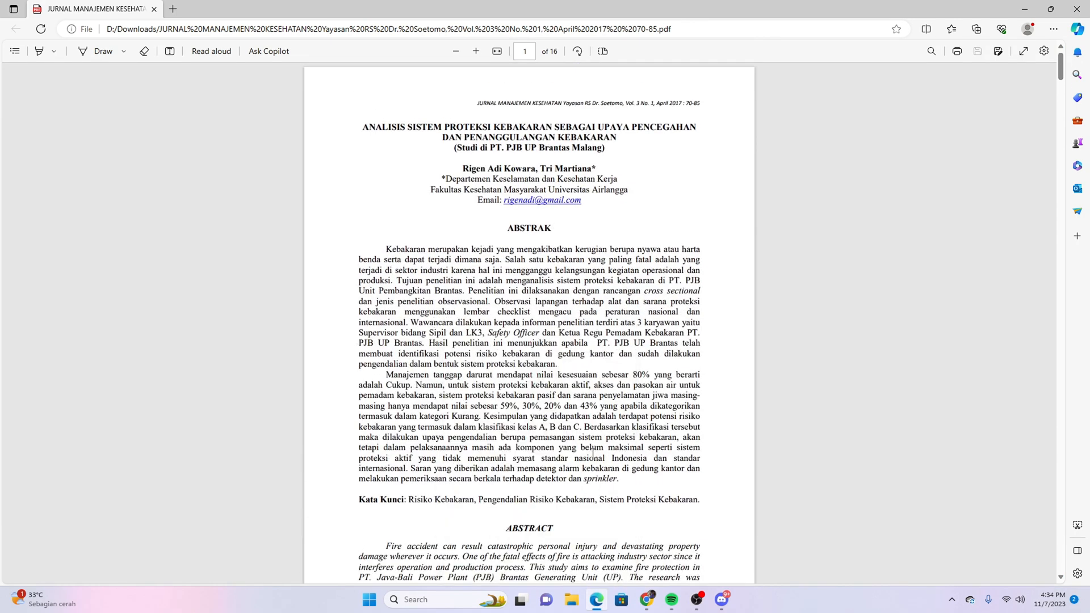
{"action": "left_click_drag", "start_coordinate": [581, 426], "coordinate": [629, 488]}
{"action": "key", "text": "ctrl+c"}
{"action": "key", "text": "alt+Tab"}
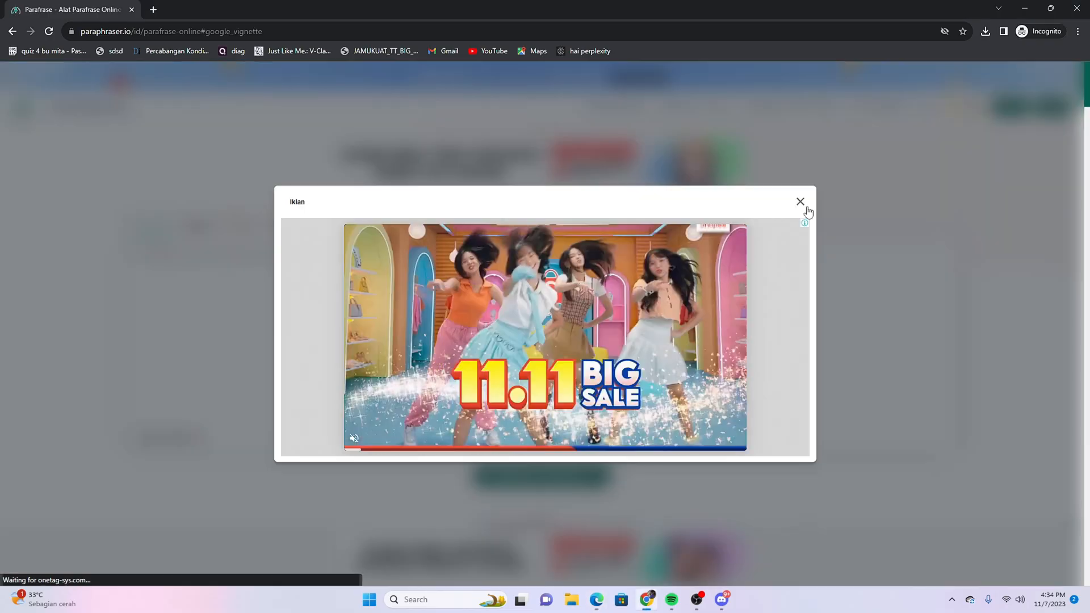
Dismiss the advertisement, paste the copied abstract passage into the Paraphraser input, and start paraphrasing it.
{"action": "left_click", "coordinate": [800, 201]}
{"action": "left_click", "coordinate": [295, 292]}
{"action": "key", "text": "ctrl+v"}
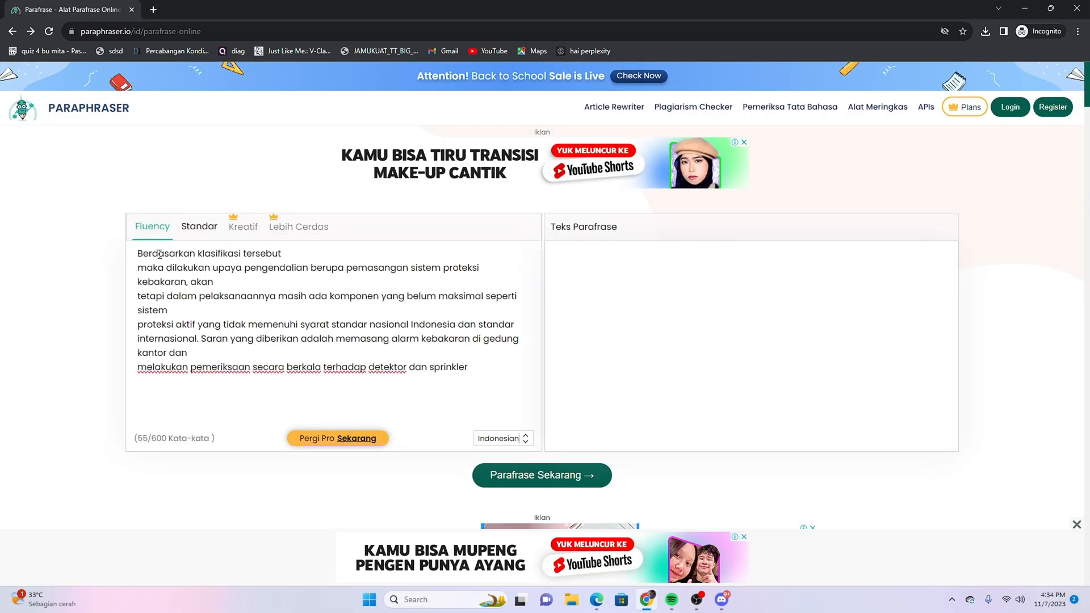
{"action": "left_click", "coordinate": [516, 477]}
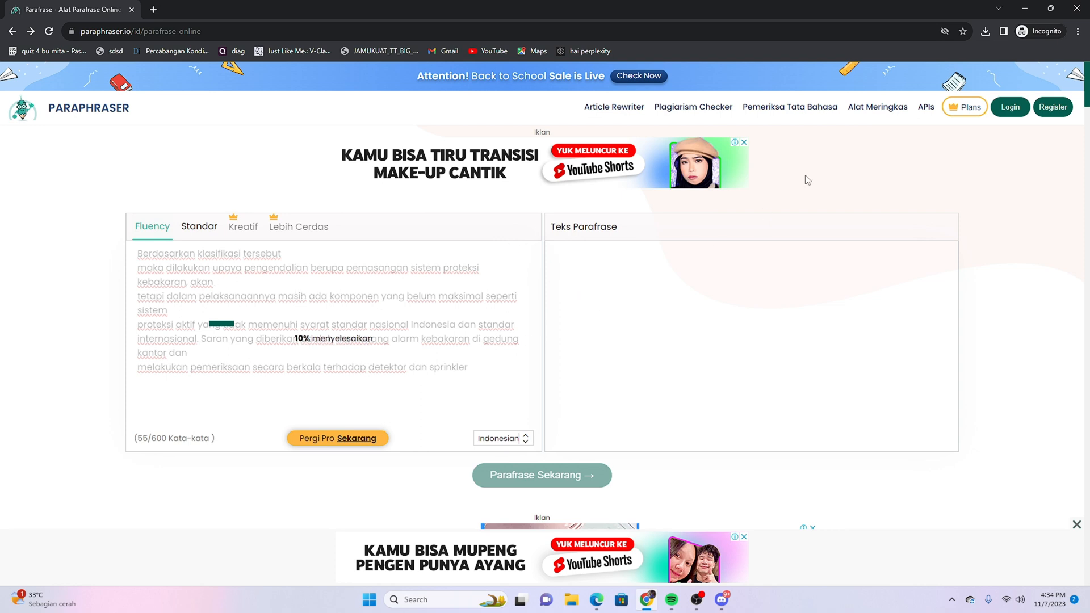
Minimize the open windows to reach the desktop.
{"action": "left_click", "coordinate": [1024, 8]}
{"action": "left_click", "coordinate": [1019, 8]}
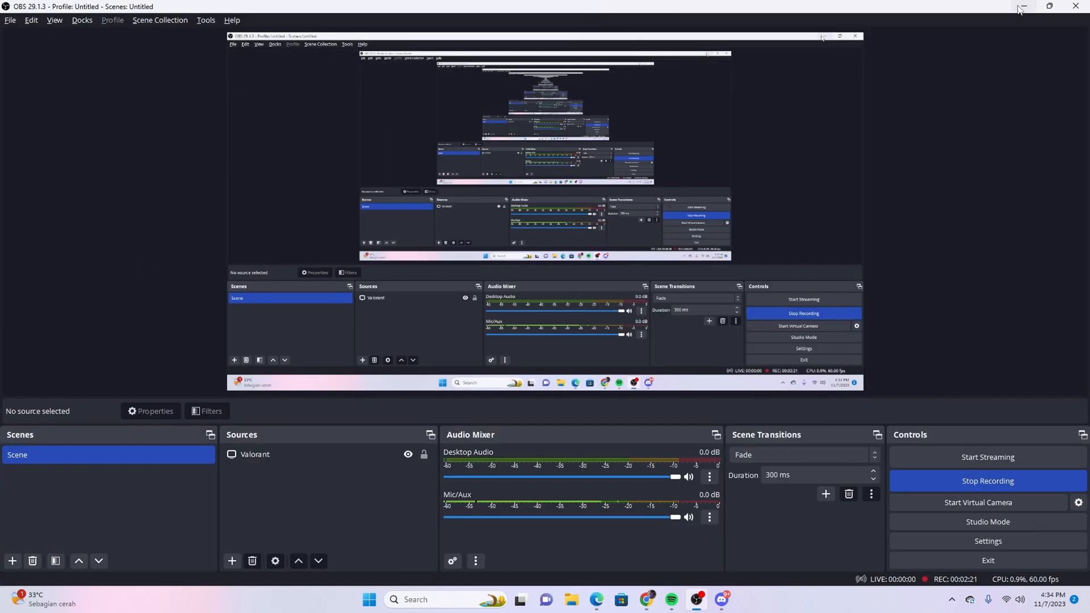
{"action": "left_click", "coordinate": [1020, 9]}
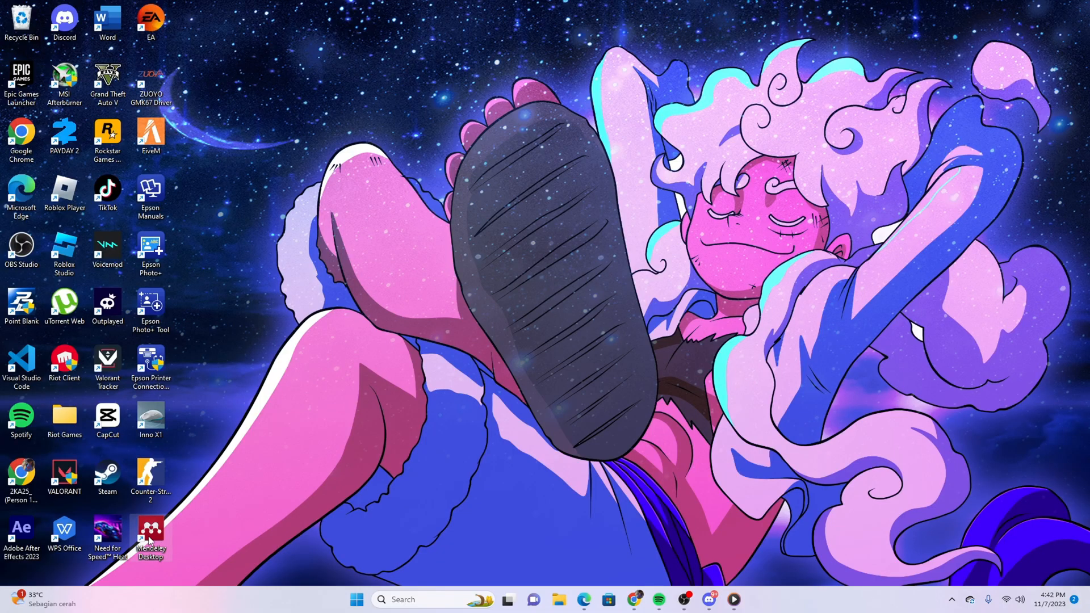
Launch Mendeley Desktop and Word, and bring the Mendeley window to the front.
{"action": "double_click", "coordinate": [150, 541]}
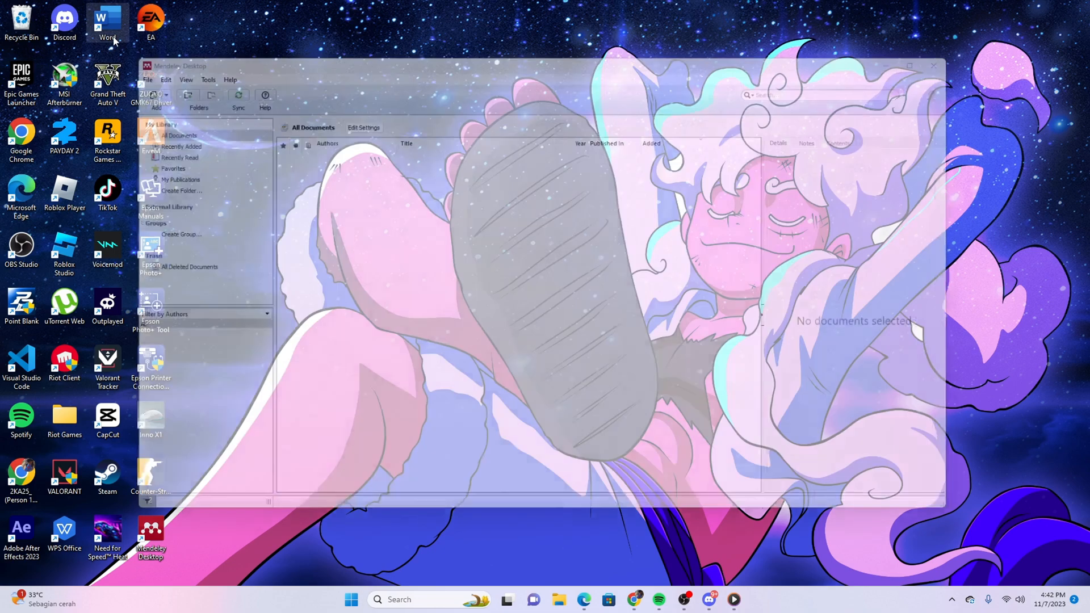
{"action": "double_click", "coordinate": [111, 25]}
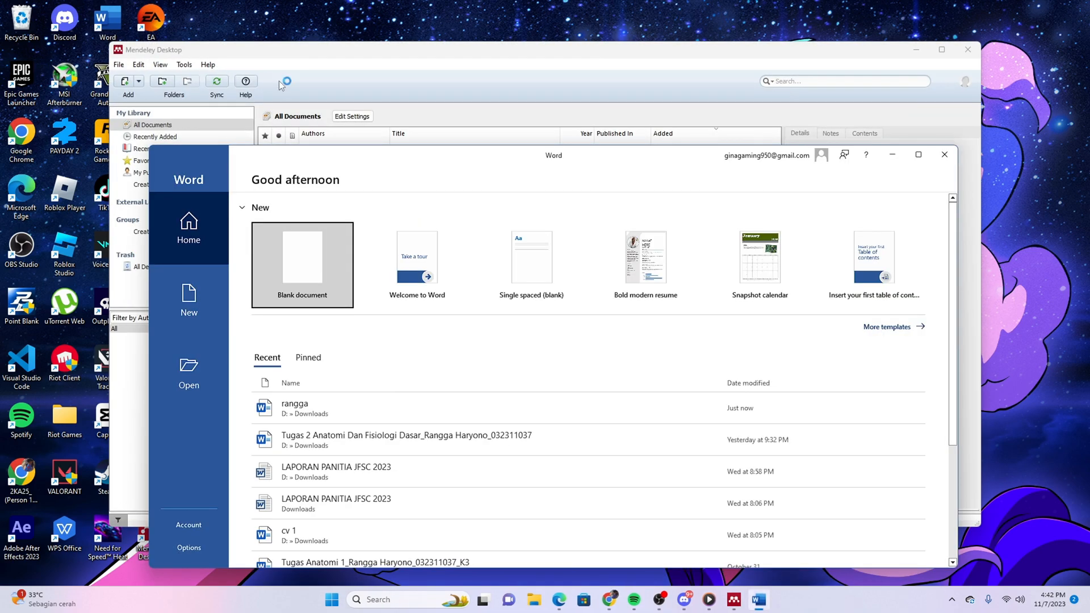
{"action": "left_click", "coordinate": [312, 67]}
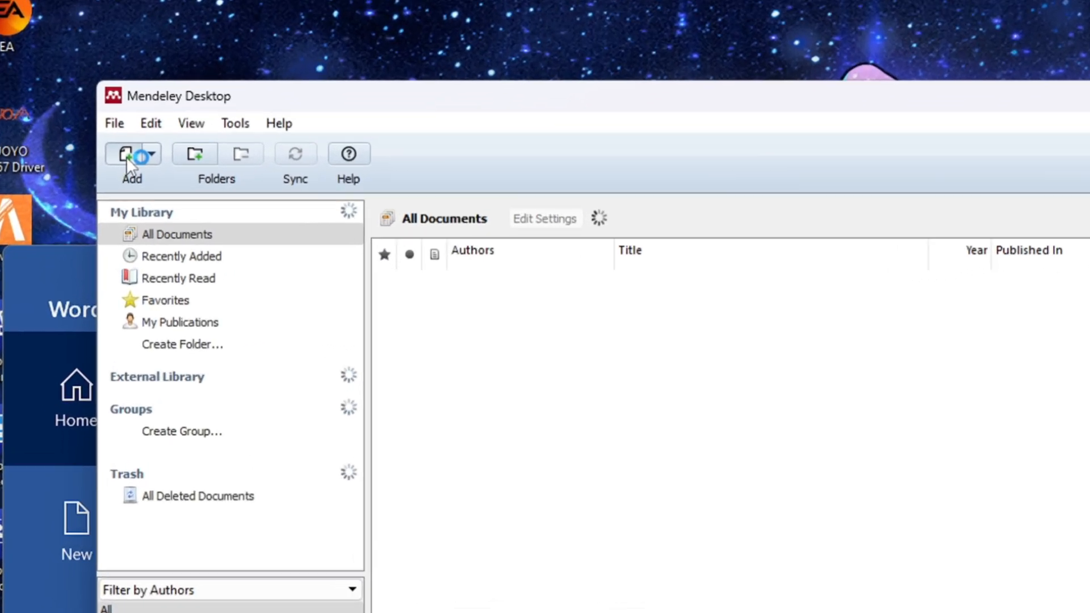
Search Downloads for "JURNAL" and add the "JURNAL MANAJEMEN KESEHATAN Yayasan RS Dr. Soetomo" PDF to the Mendeley library.
{"action": "left_click", "coordinate": [126, 157]}
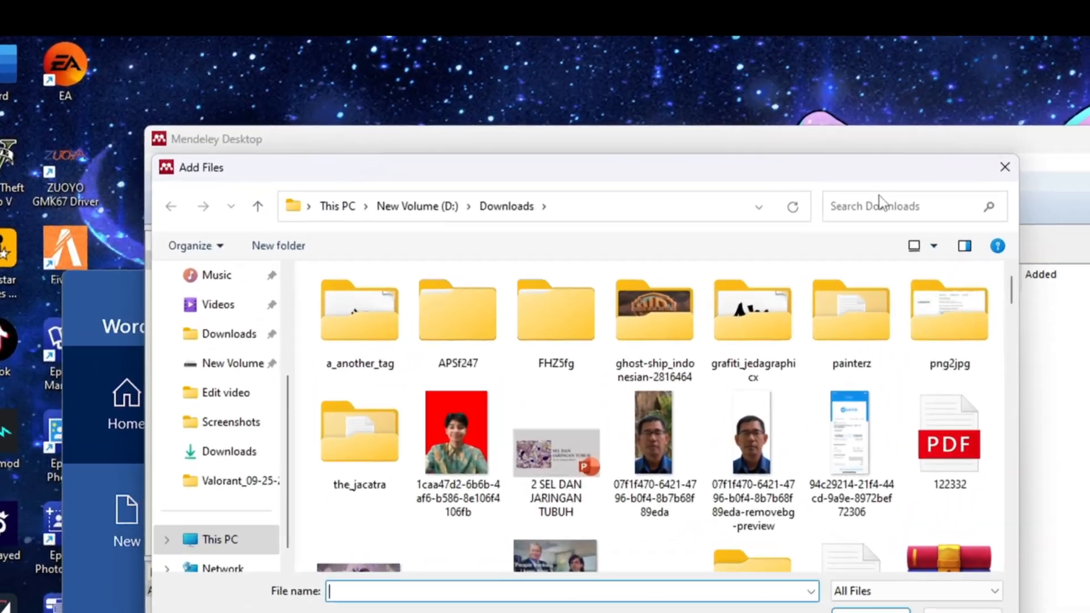
{"action": "left_click", "coordinate": [748, 243]}
{"action": "type", "text": "JURAN"}
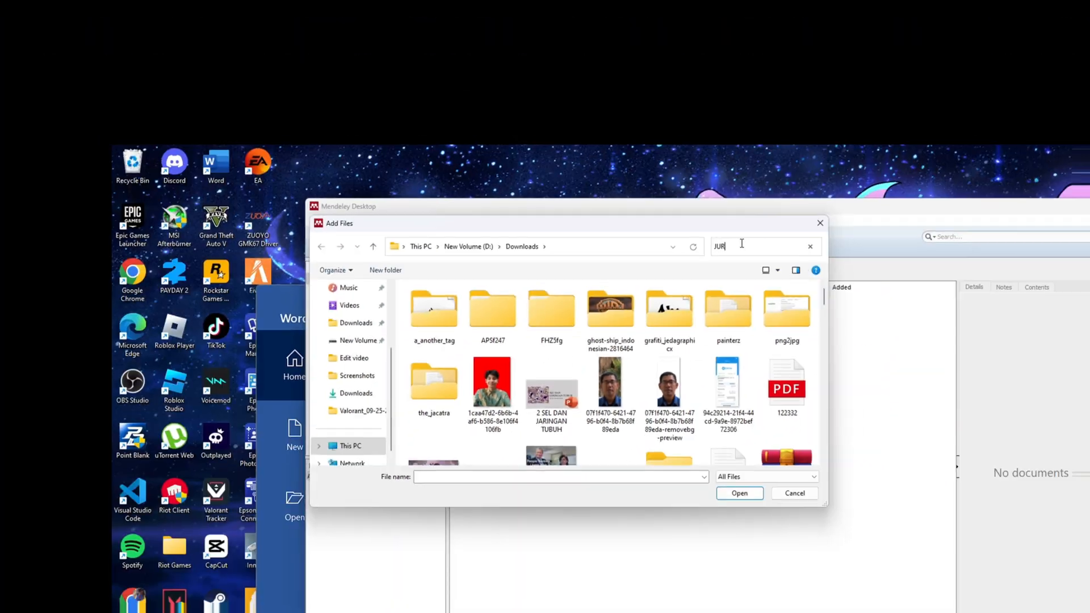
{"action": "key", "text": "BackSpace"}
{"action": "key", "text": "BackSpace"}
{"action": "type", "text": "NAL"}
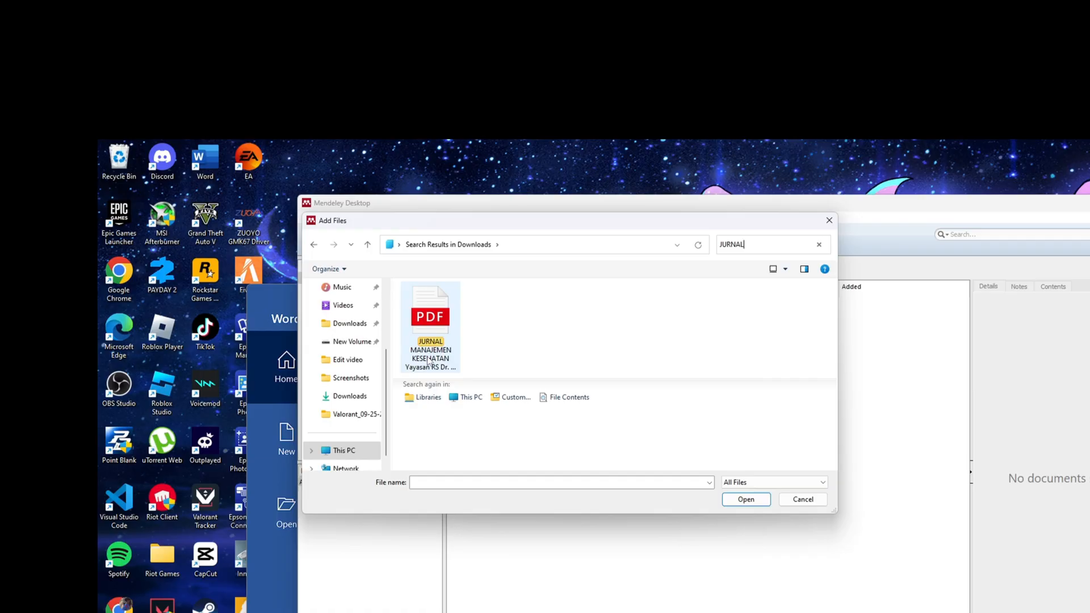
{"action": "left_click", "coordinate": [429, 357]}
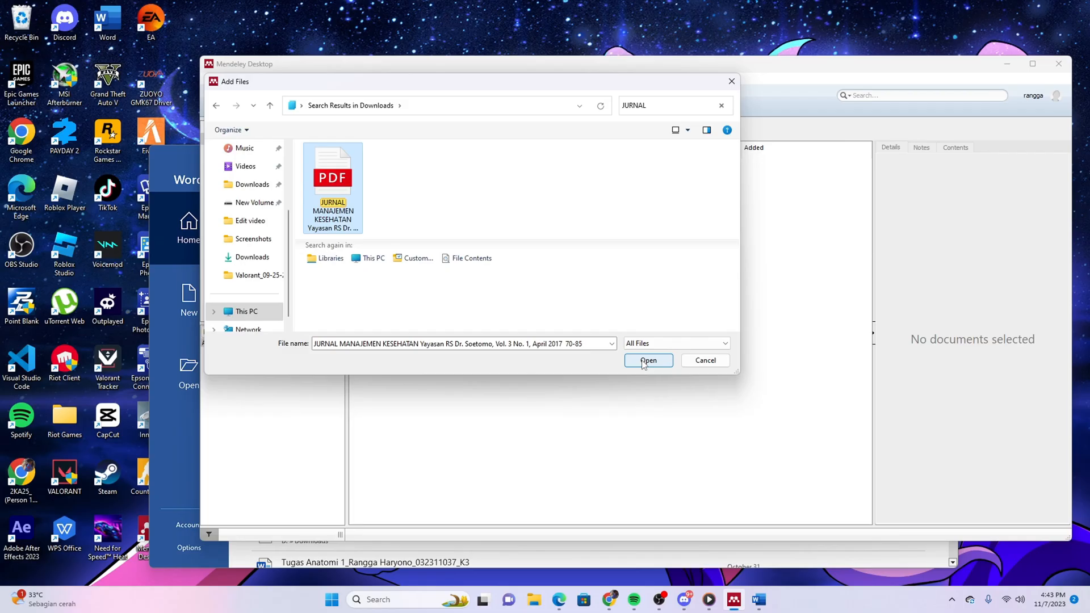
{"action": "left_click", "coordinate": [647, 360]}
{"action": "left_click", "coordinate": [428, 167]}
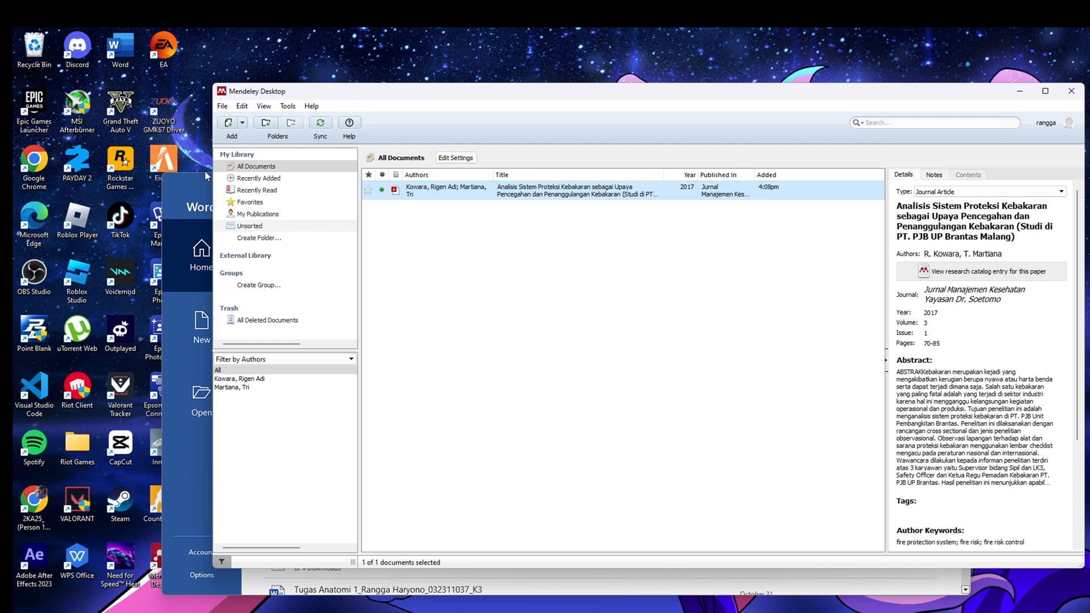
Create a blank document in Word and set the page header's font to Times New Roman, size 14.
{"action": "left_click", "coordinate": [334, 271]}
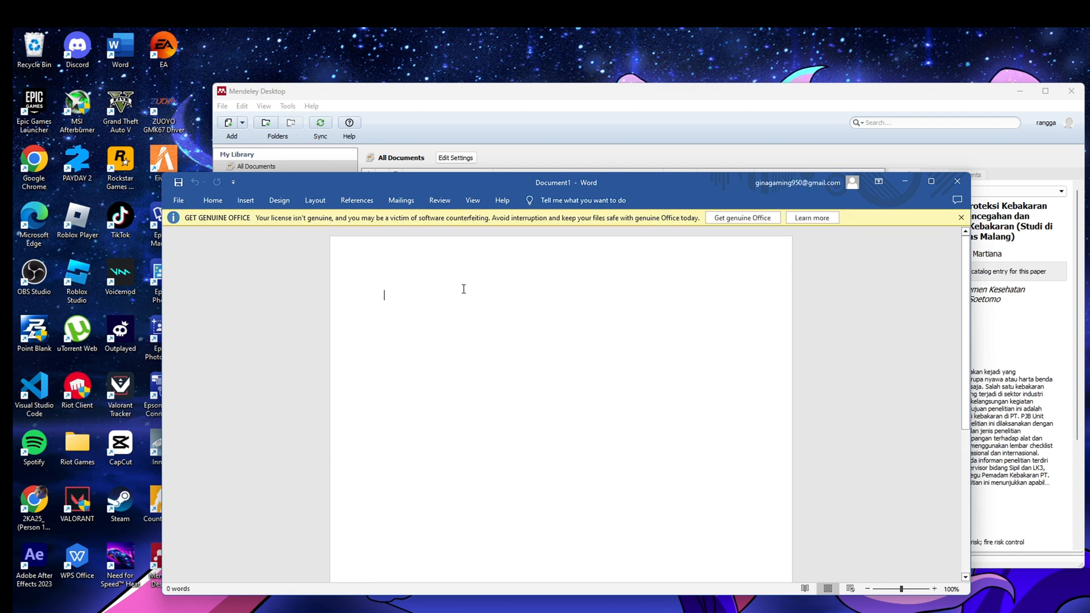
{"action": "double_click", "coordinate": [336, 244]}
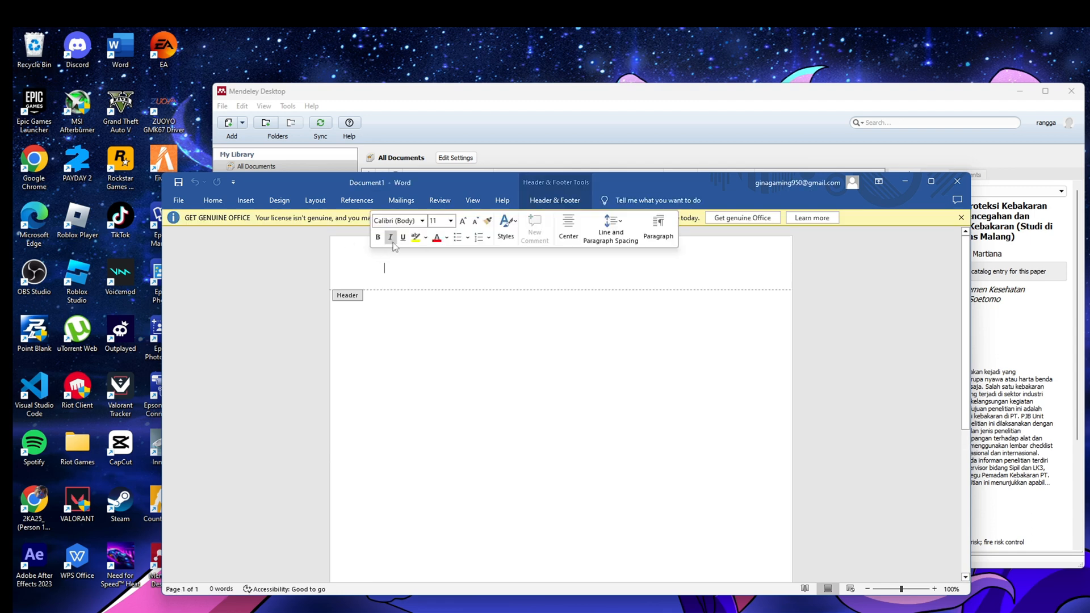
{"action": "left_click", "coordinate": [422, 220]}
{"action": "left_click", "coordinate": [429, 290]}
{"action": "left_click", "coordinate": [450, 220]}
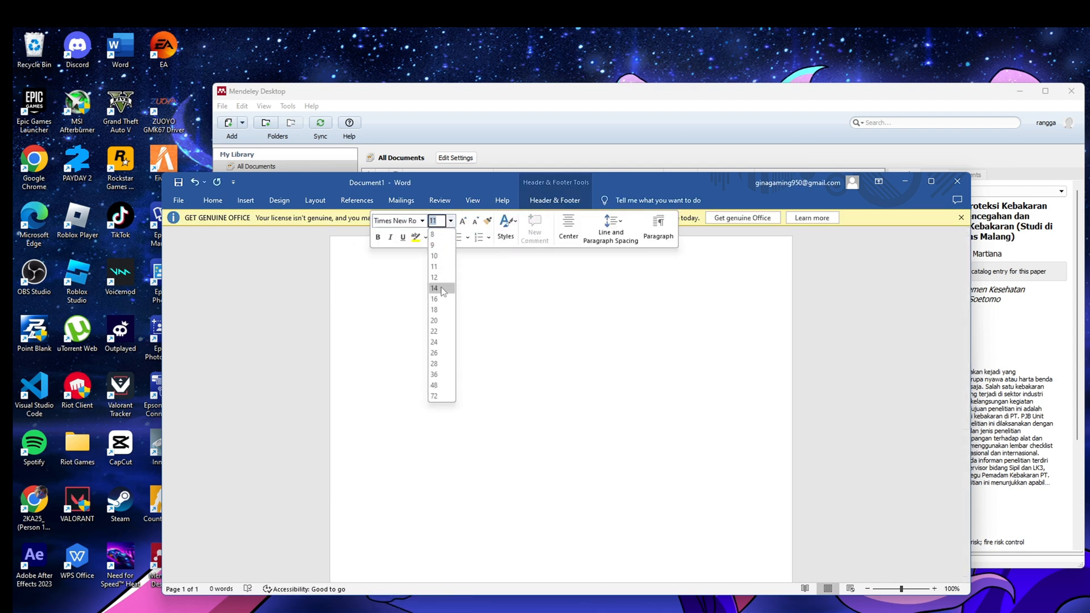
{"action": "left_click", "coordinate": [443, 293]}
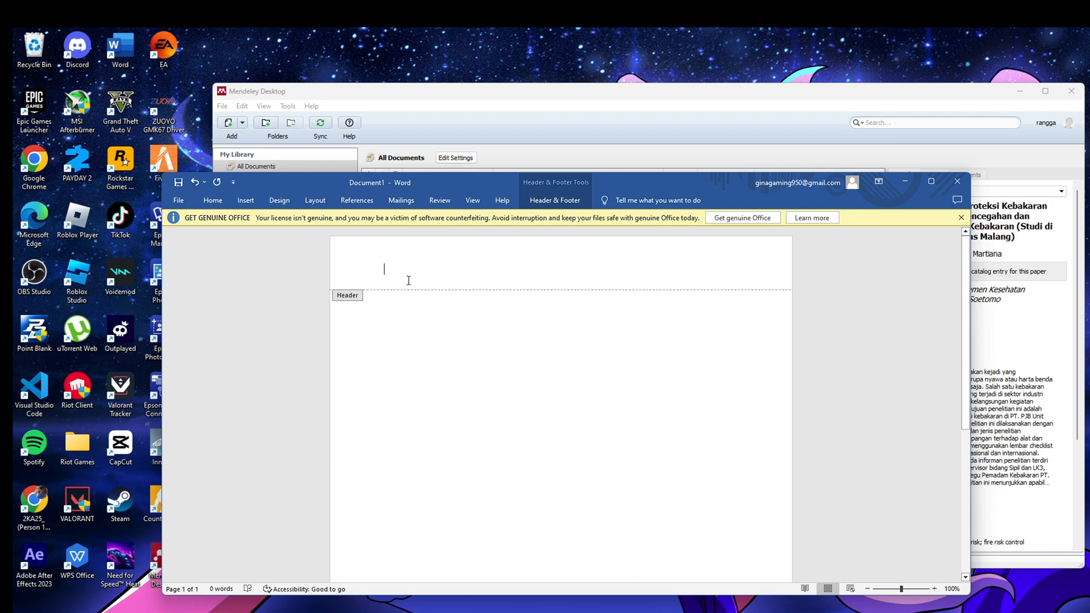
Enter the student's full name followed by "/ Keselamatan Kesehatan Kerja" in the header, and return to the document body.
{"action": "right_click", "coordinate": [409, 280]}
{"action": "left_click", "coordinate": [381, 278]}
{"action": "type", "text": "R"}
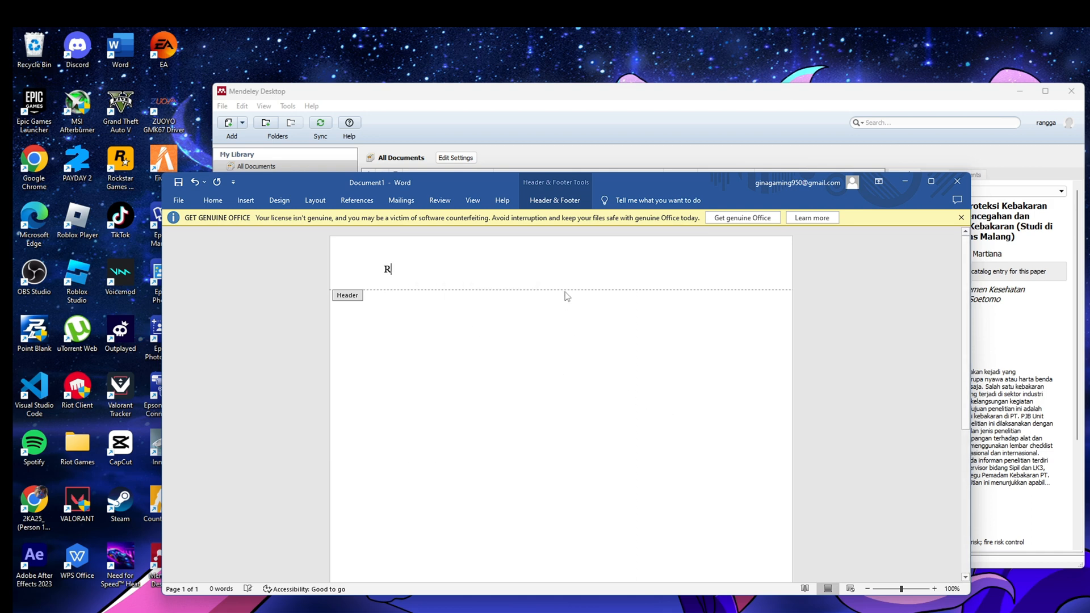
{"action": "type", "text": "angga Haryono ."}
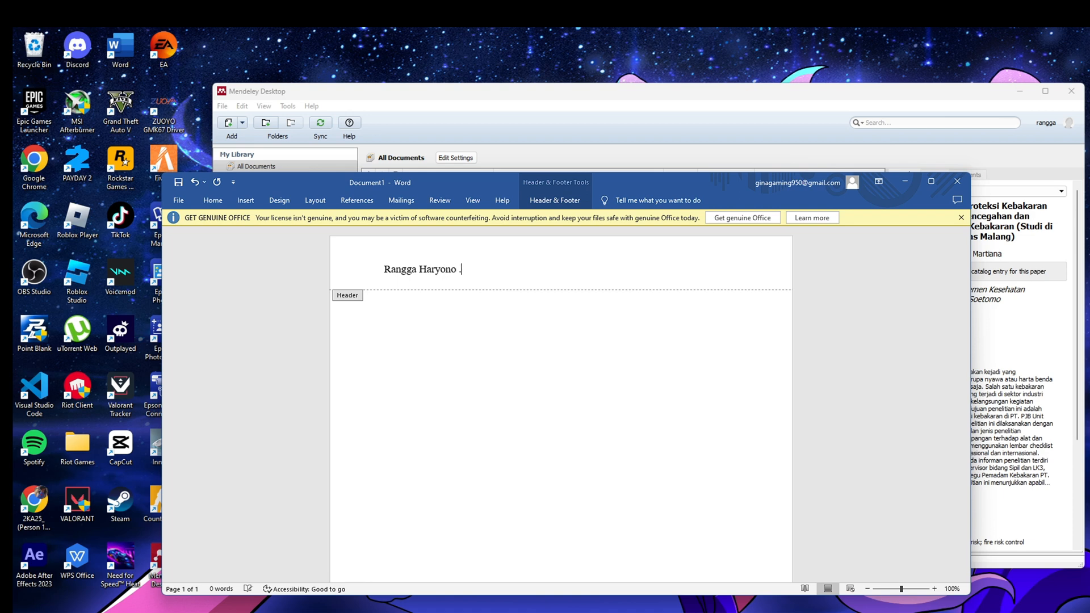
{"action": "key", "text": "BackSpace"}
{"action": "type", "text": "/ Keselamatan Kesh"}
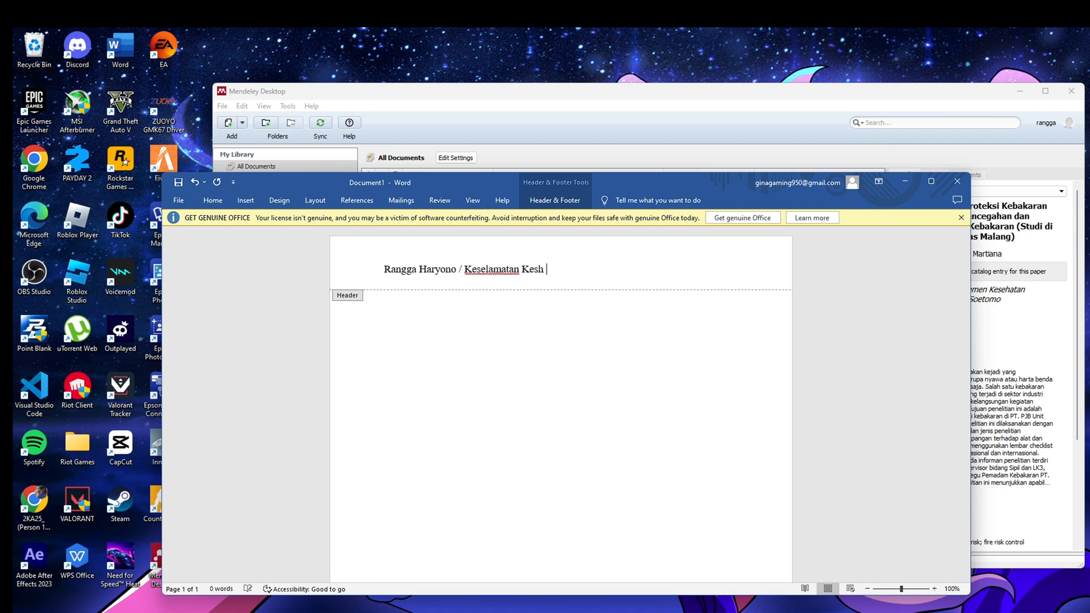
{"action": "key", "text": "BackSpace"}
{"action": "type", "text": "ehatan Kerja"}
{"action": "double_click", "coordinate": [522, 312]}
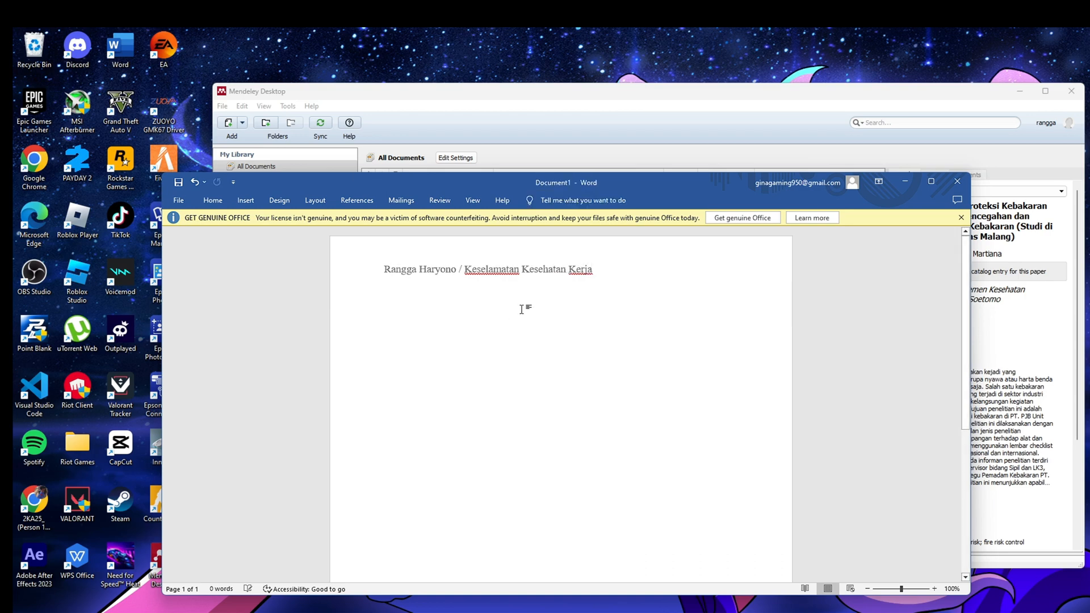
Copy the paraphrased text from the Paraphraser page in the browser and paste it into the Word document body.
{"action": "double_click", "coordinate": [497, 362]}
{"action": "left_click", "coordinate": [698, 612]}
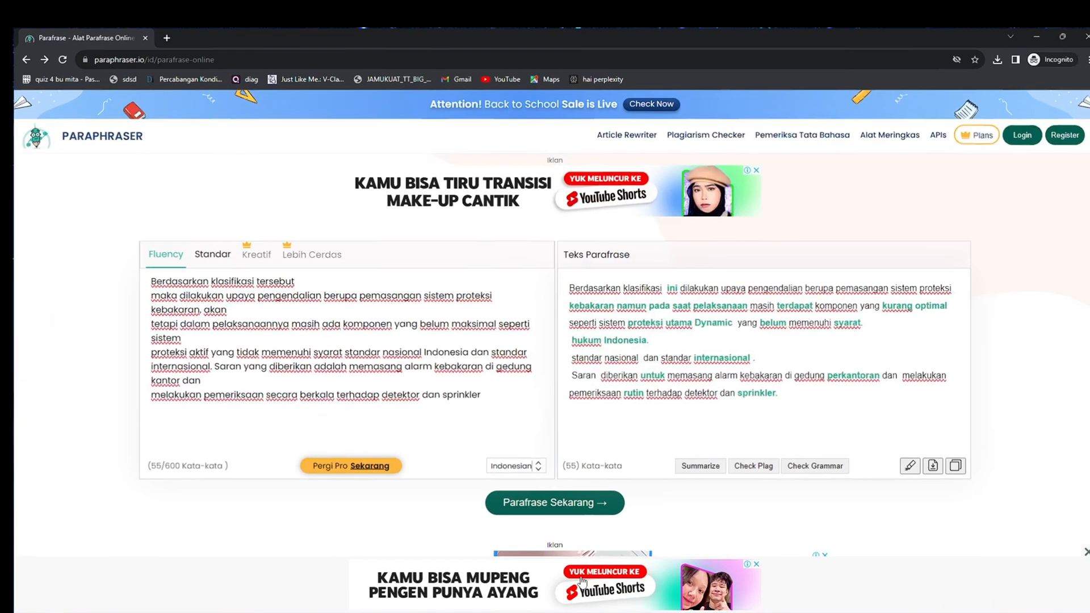
{"action": "left_click", "coordinate": [956, 466]}
{"action": "key", "text": "alt+Tab"}
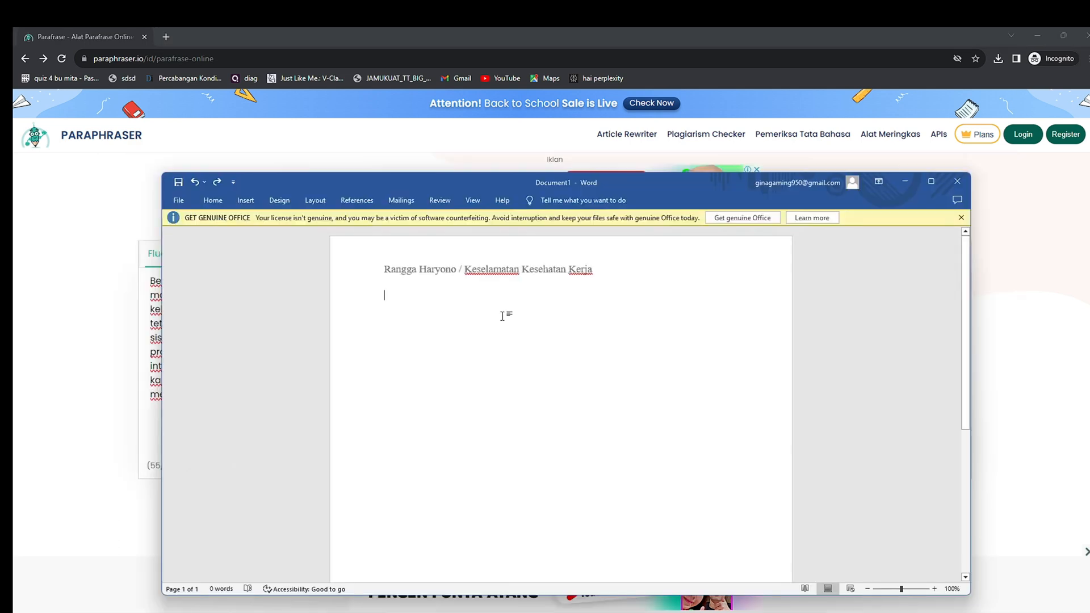
{"action": "key", "text": "ctrl+v"}
Format all the pasted body text as Times New Roman, size 14.
{"action": "key", "text": "ctrl+a"}
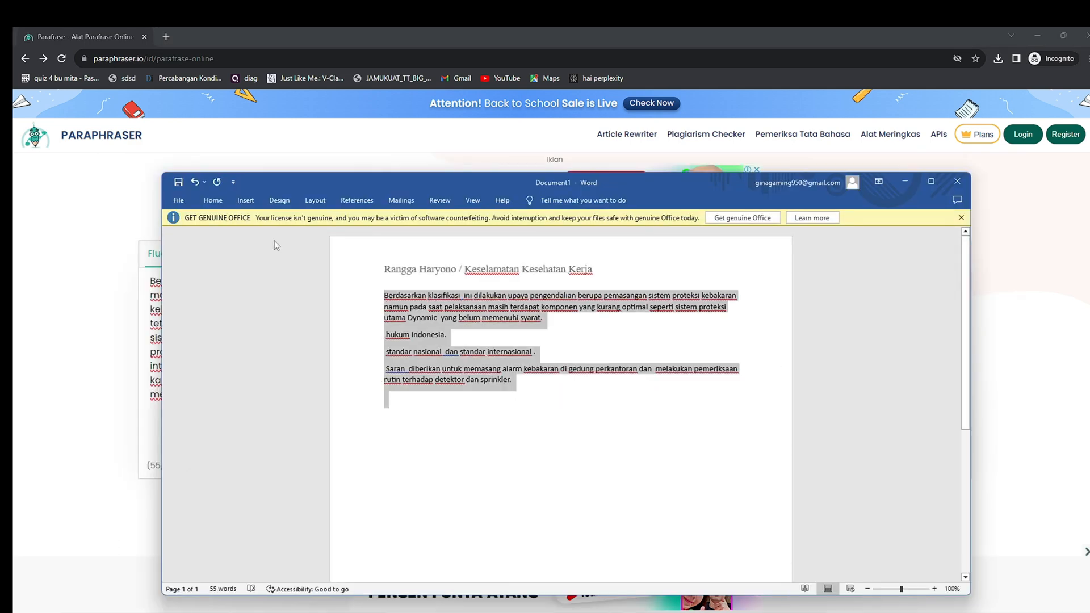
{"action": "left_click", "coordinate": [213, 200]}
{"action": "left_click", "coordinate": [318, 221]}
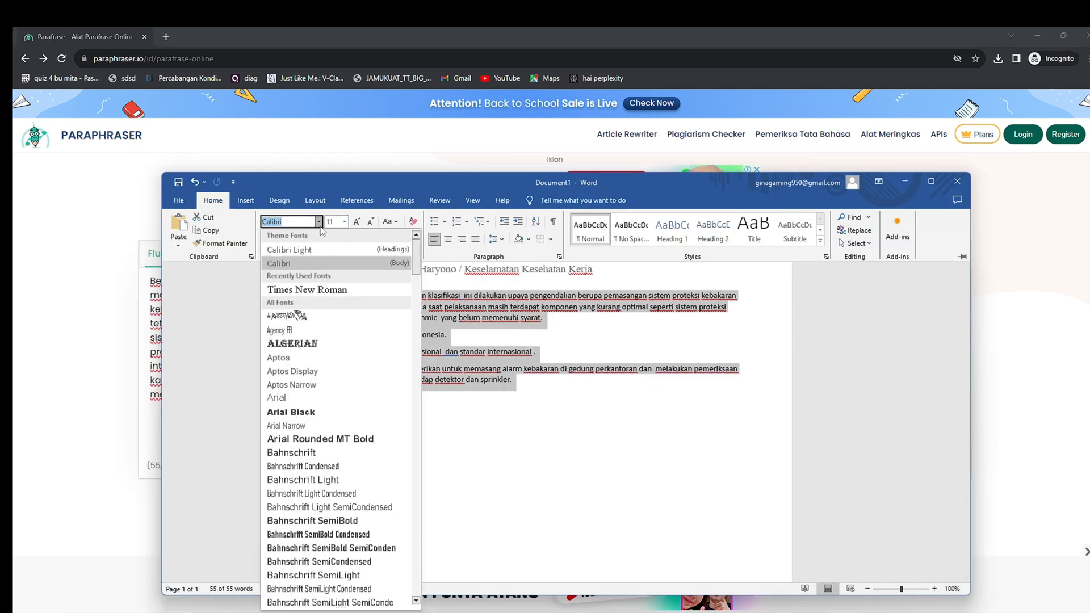
{"action": "left_click", "coordinate": [309, 288]}
{"action": "left_click", "coordinate": [344, 222]}
{"action": "left_click", "coordinate": [332, 290]}
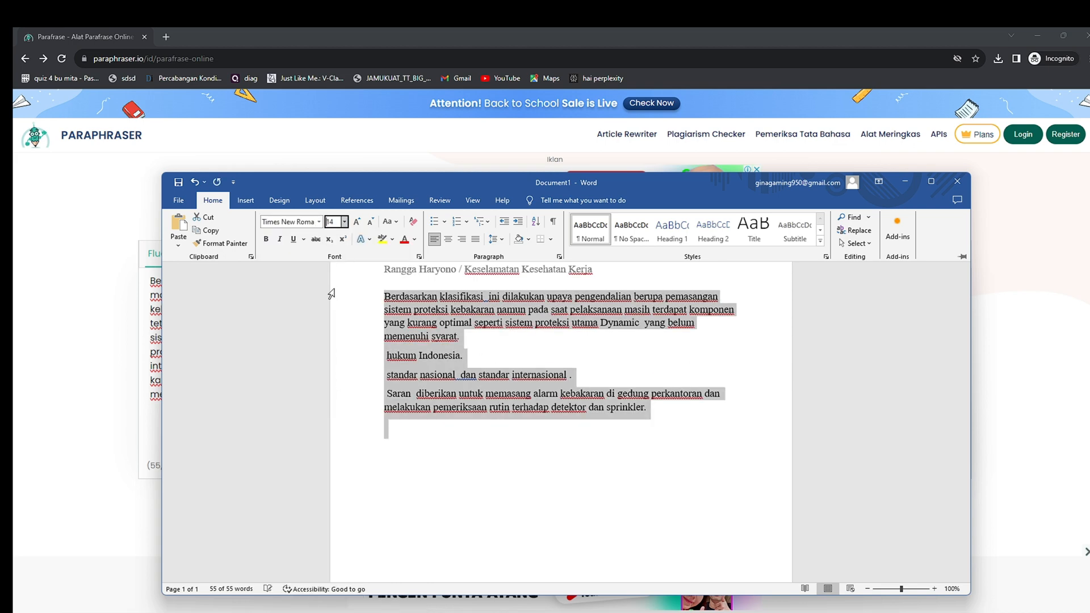
Insert a Mendeley citation of the article "Analisis Sistem Proteksi Kebakaran" after "sprinkler." at the end of the last paragraph.
{"action": "left_click", "coordinate": [681, 419]}
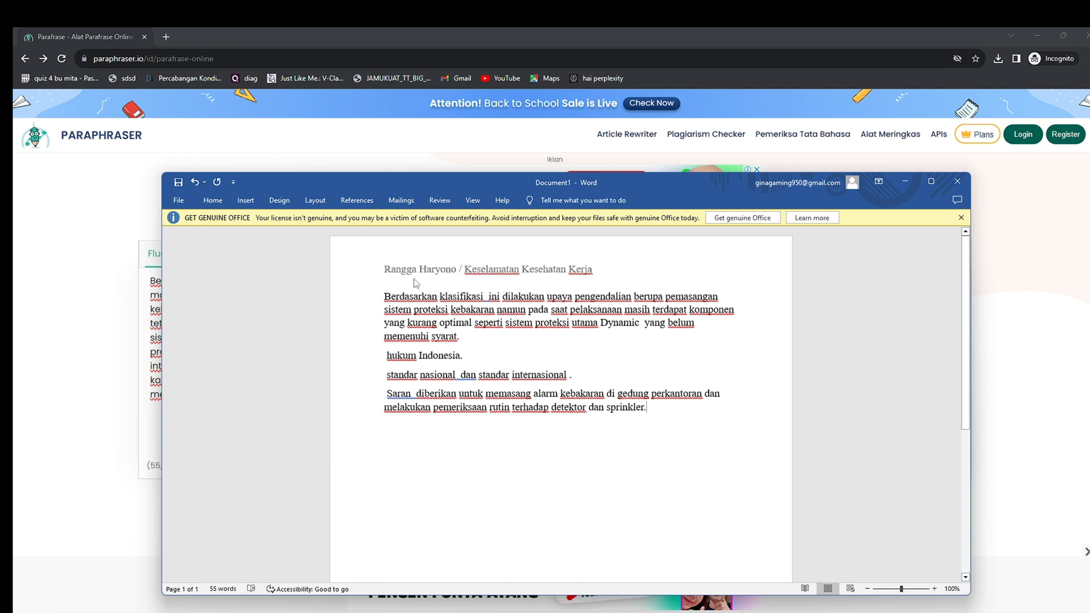
{"action": "left_click", "coordinate": [356, 200]}
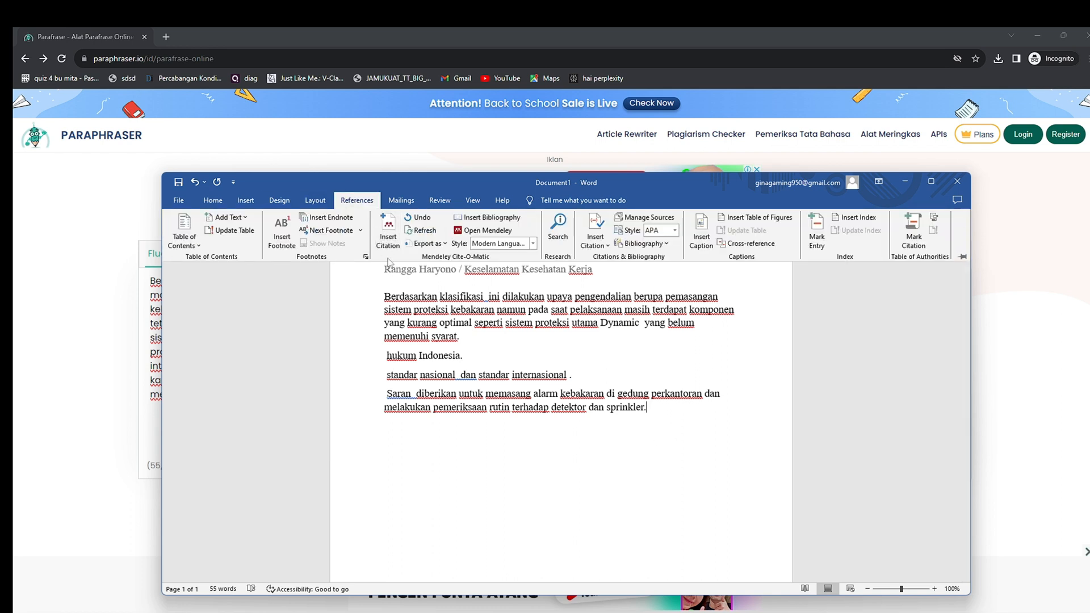
{"action": "left_click", "coordinate": [389, 238]}
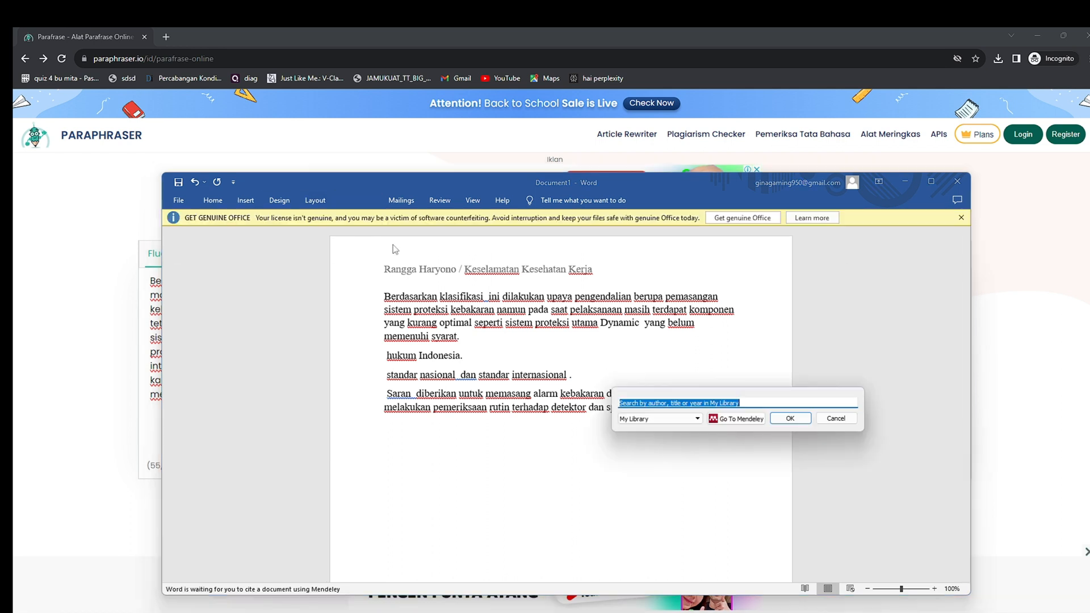
{"action": "left_click", "coordinate": [744, 423]}
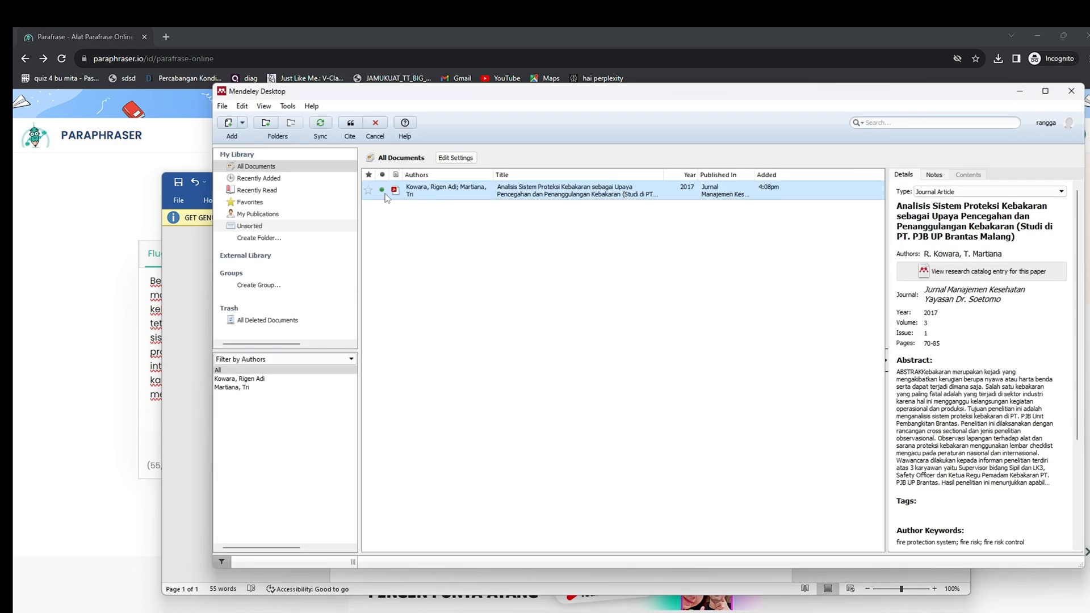
{"action": "left_click", "coordinate": [423, 190]}
{"action": "left_click", "coordinate": [350, 124]}
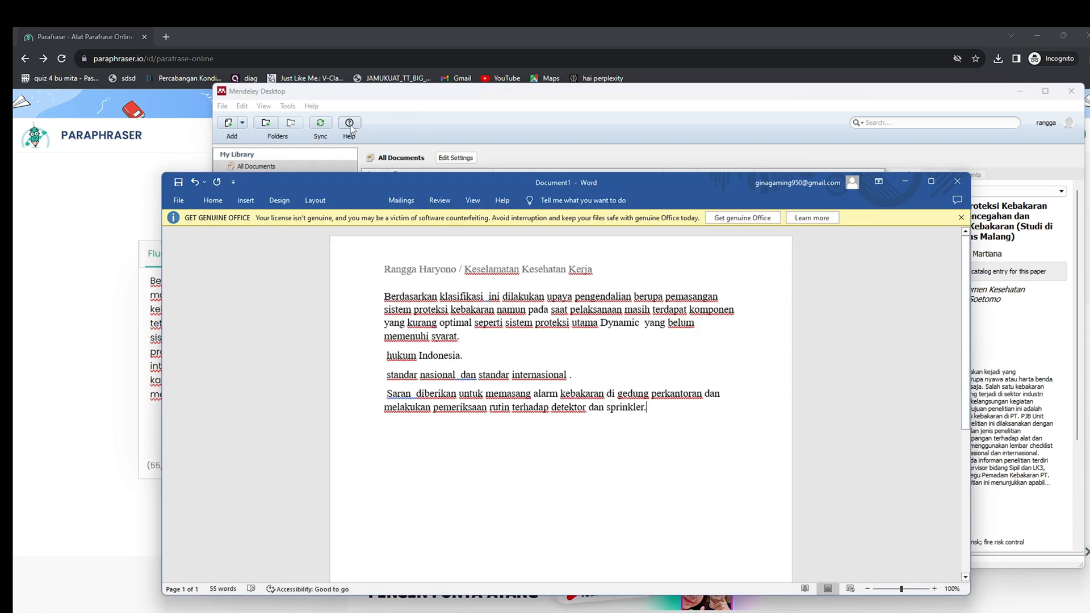
{"action": "left_click", "coordinate": [646, 407]}
{"action": "left_click", "coordinate": [654, 422]}
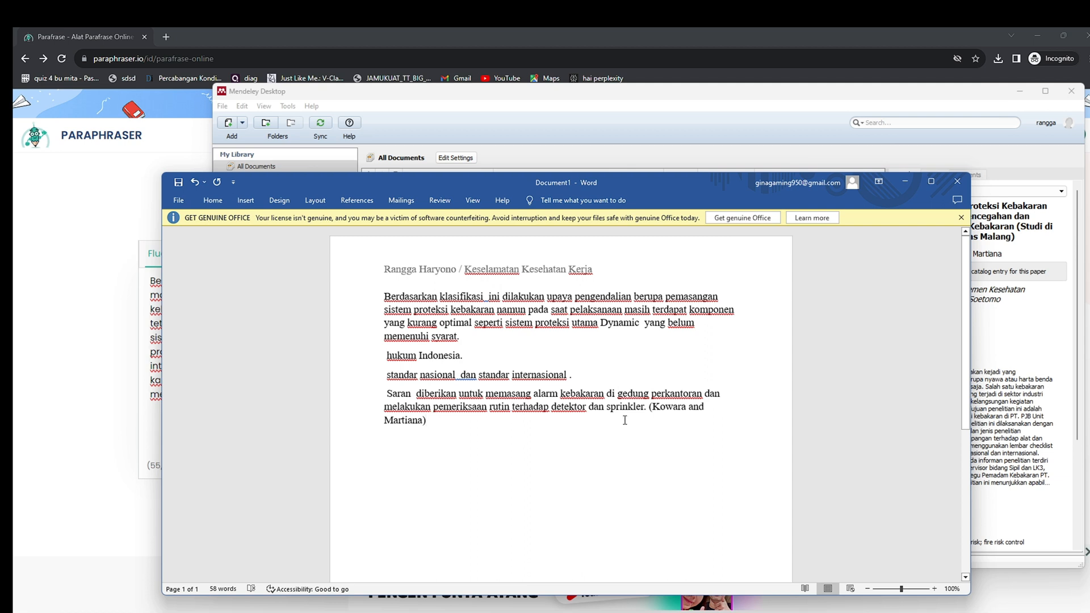
Select the inserted citation and apply the Modern Language Association 9th edition citation style.
{"action": "scroll", "coordinate": [653, 422], "scroll_direction": "down", "scroll_amount": 1}
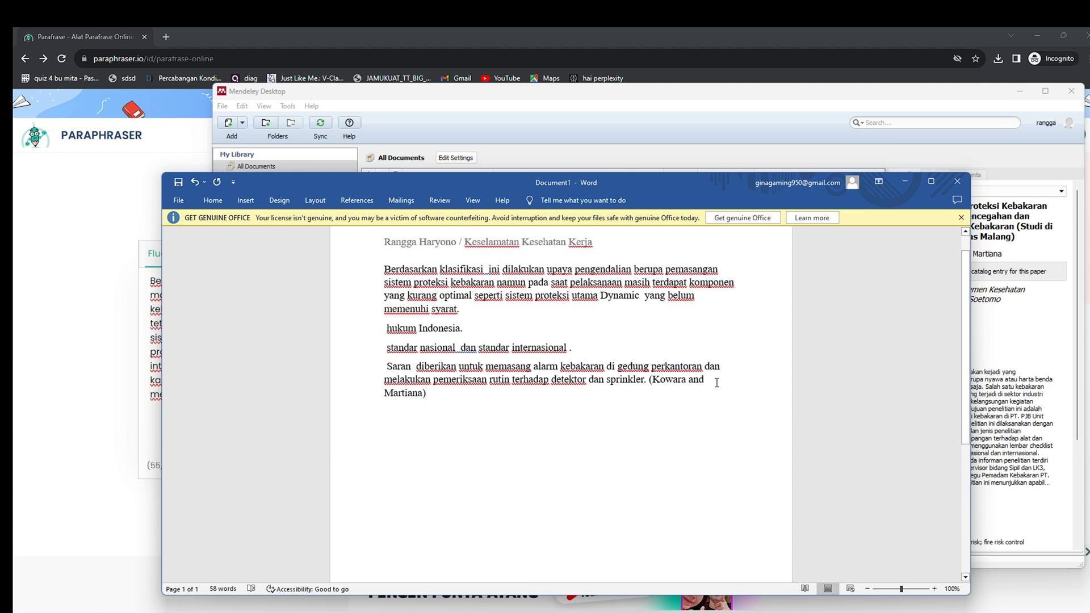
{"action": "scroll", "coordinate": [787, 332], "scroll_direction": "down", "scroll_amount": 2}
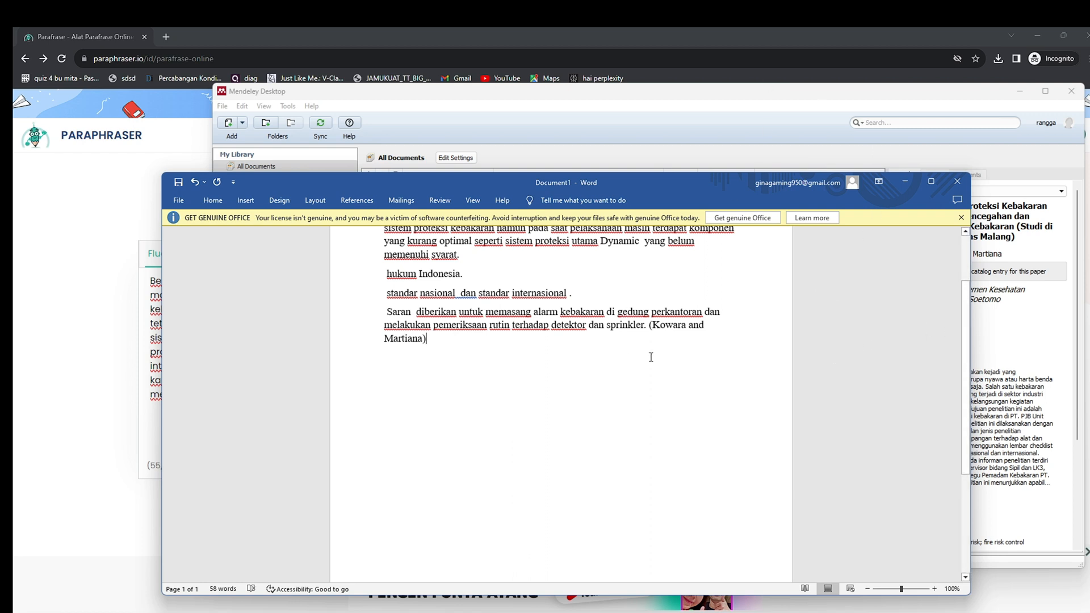
{"action": "left_click", "coordinate": [758, 334], "text": "shift"}
{"action": "left_click", "coordinate": [357, 200]}
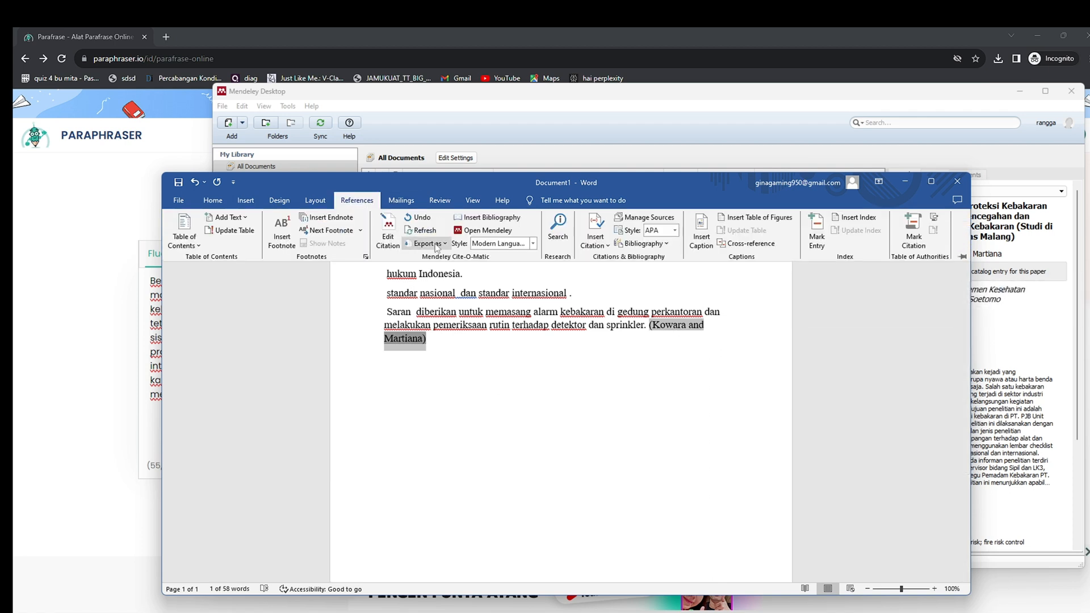
{"action": "left_click", "coordinate": [533, 243]}
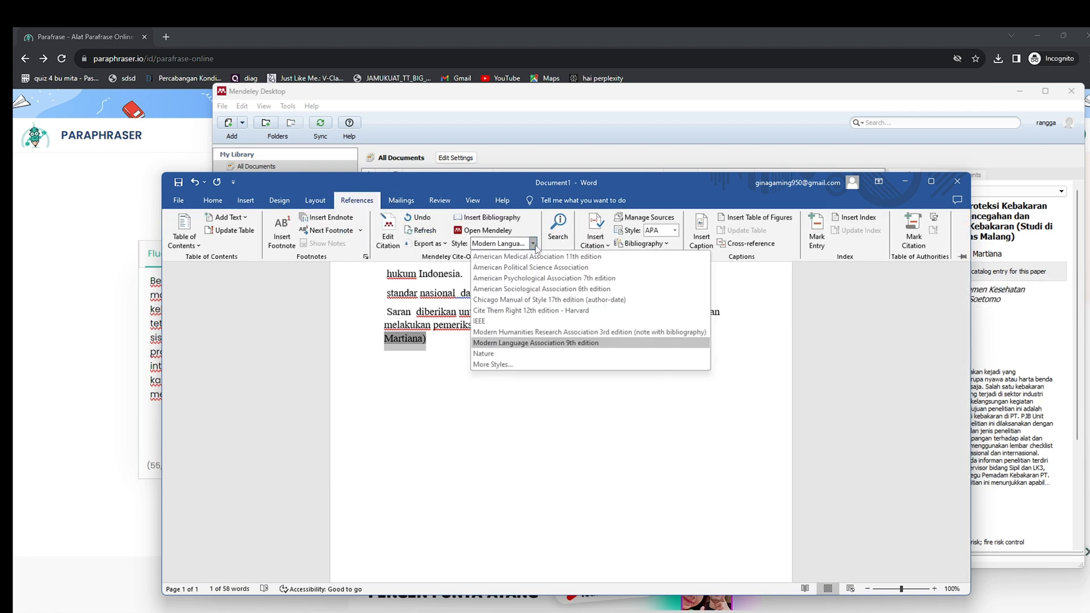
{"action": "left_click", "coordinate": [549, 343]}
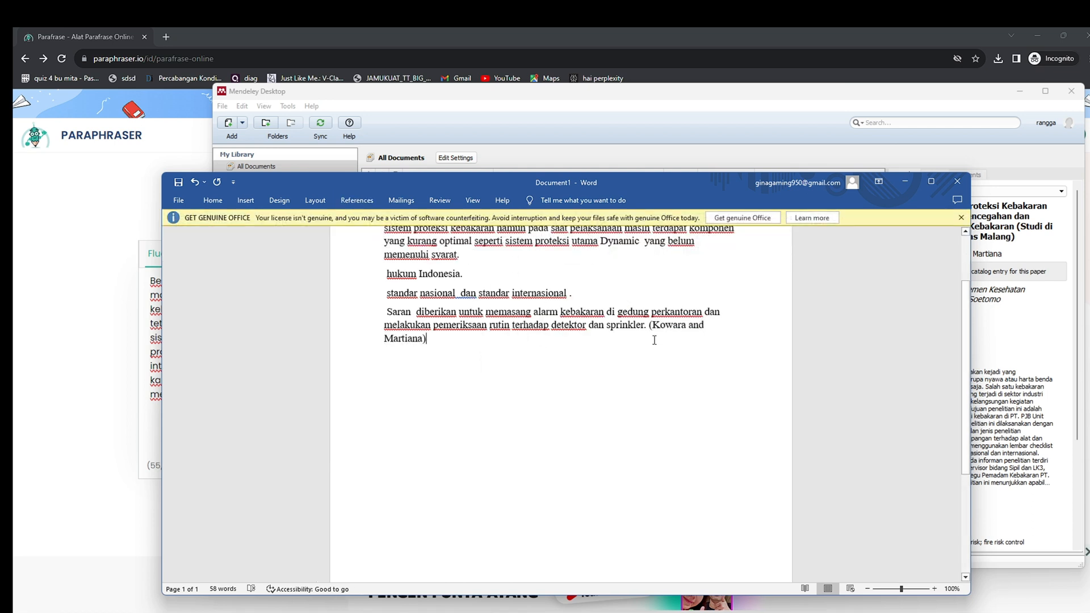
{"action": "left_click", "coordinate": [356, 199]}
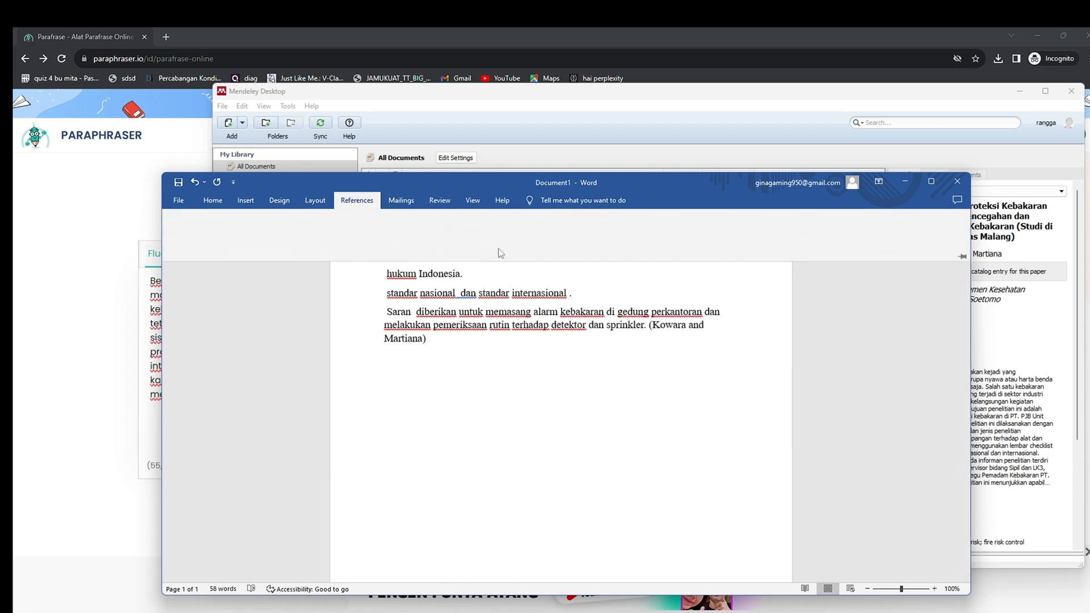
{"action": "left_click", "coordinate": [533, 243]}
{"action": "left_click", "coordinate": [546, 343]}
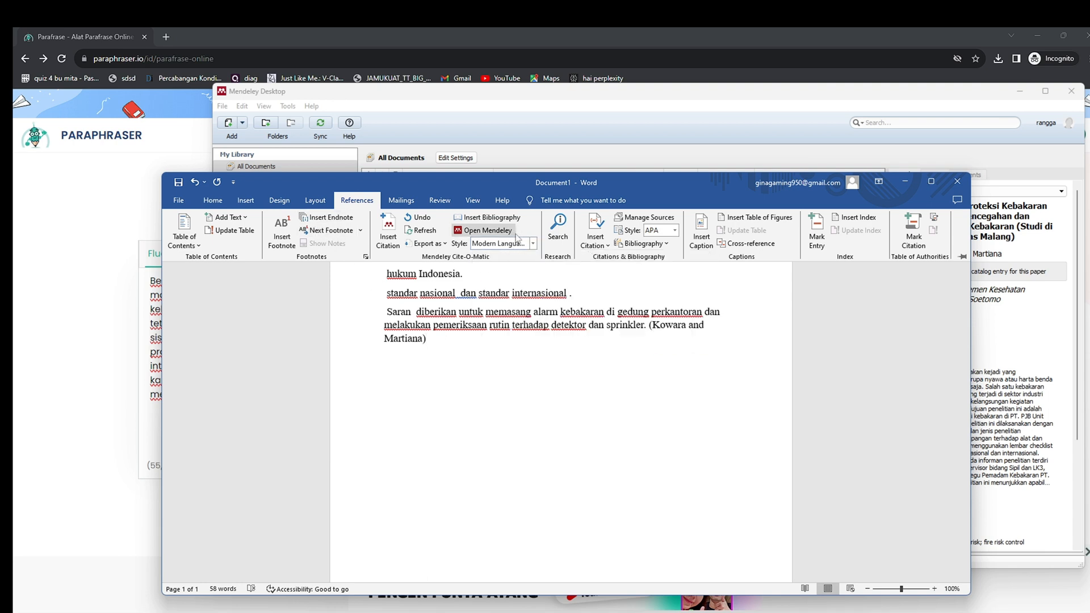
Try the American Psychological Association 7th edition and Cite Them Right 12th edition - Harvard styles, and restore Modern Language Association 9th edition.
{"action": "left_click", "coordinate": [533, 244]}
{"action": "left_click", "coordinate": [510, 276]}
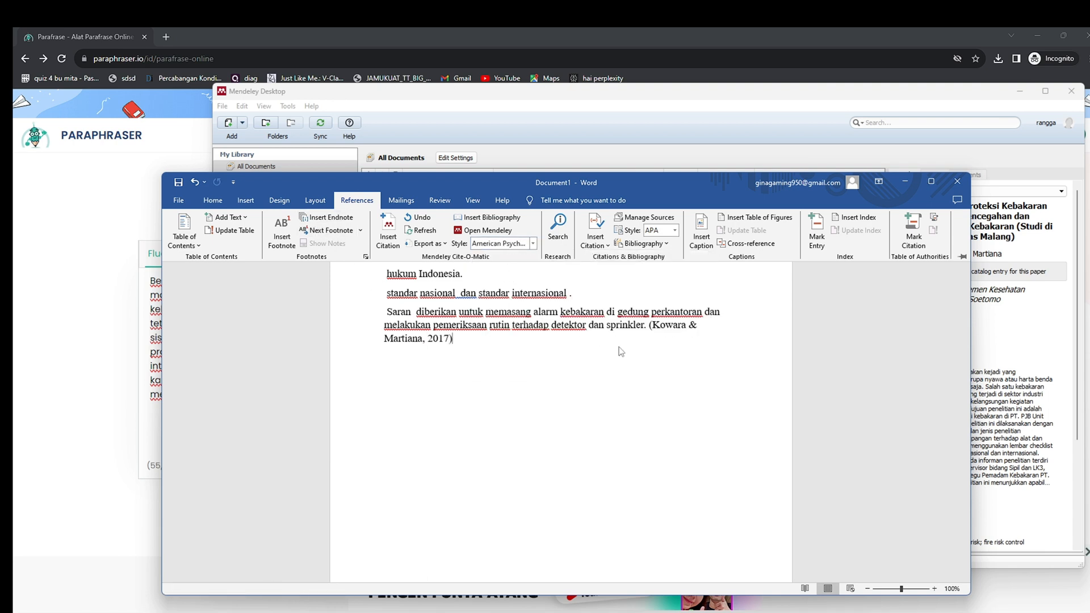
{"action": "left_click", "coordinate": [533, 244]}
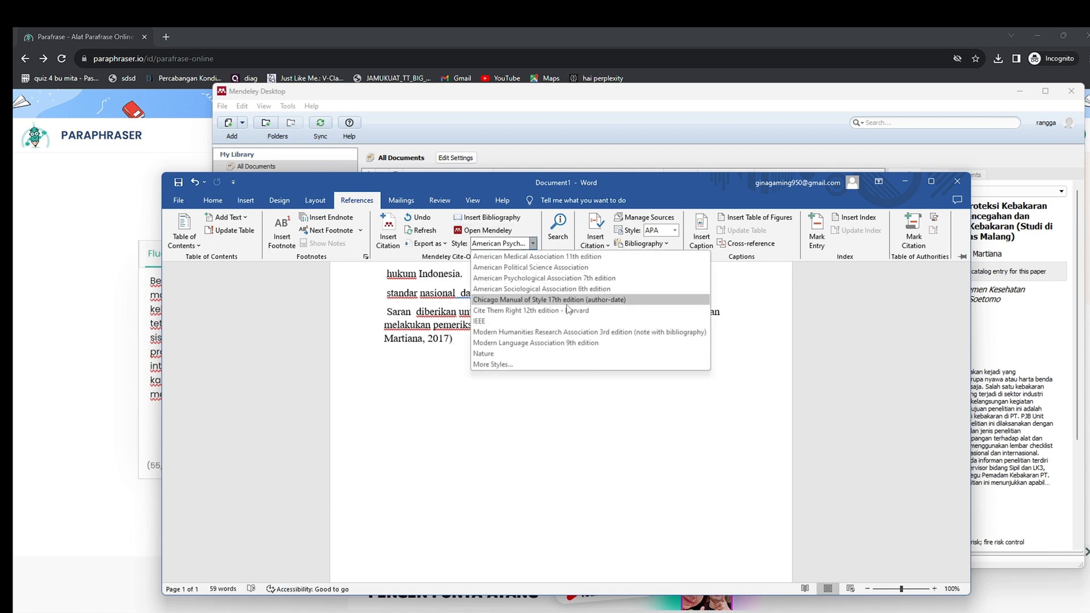
{"action": "left_click", "coordinate": [565, 309]}
{"action": "left_click", "coordinate": [533, 243]}
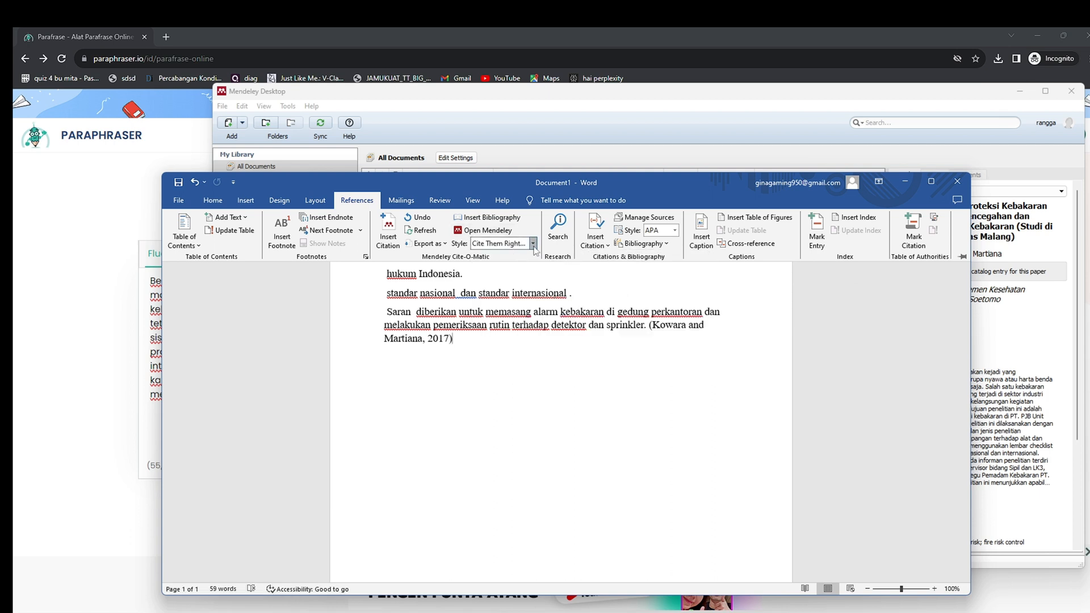
{"action": "left_click", "coordinate": [545, 339]}
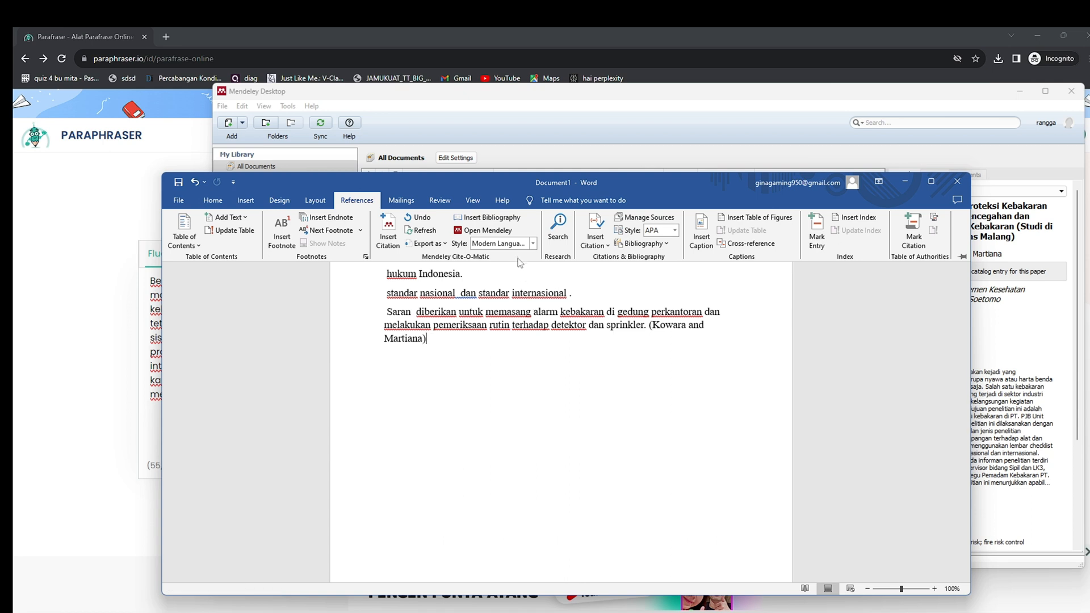
Try the IEEE, Chicago 17th, American Sociological Association 6th and American Medical Association 11th edition citation styles, and restore Modern Language Association 9th edition.
{"action": "left_click", "coordinate": [533, 244]}
{"action": "left_click", "coordinate": [538, 321]}
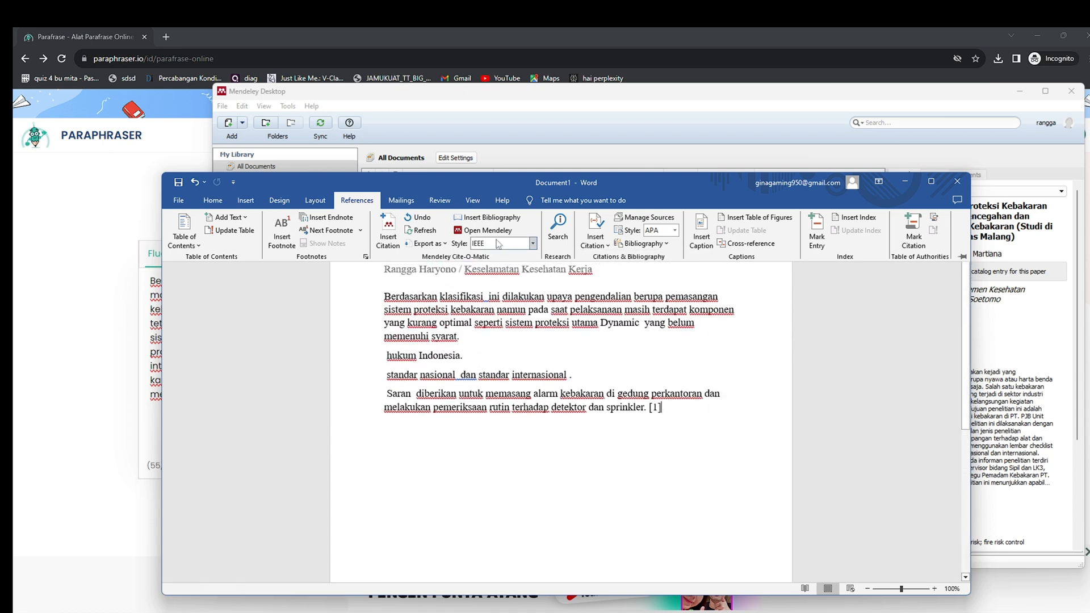
{"action": "left_click", "coordinate": [532, 244]}
{"action": "left_click", "coordinate": [544, 297]}
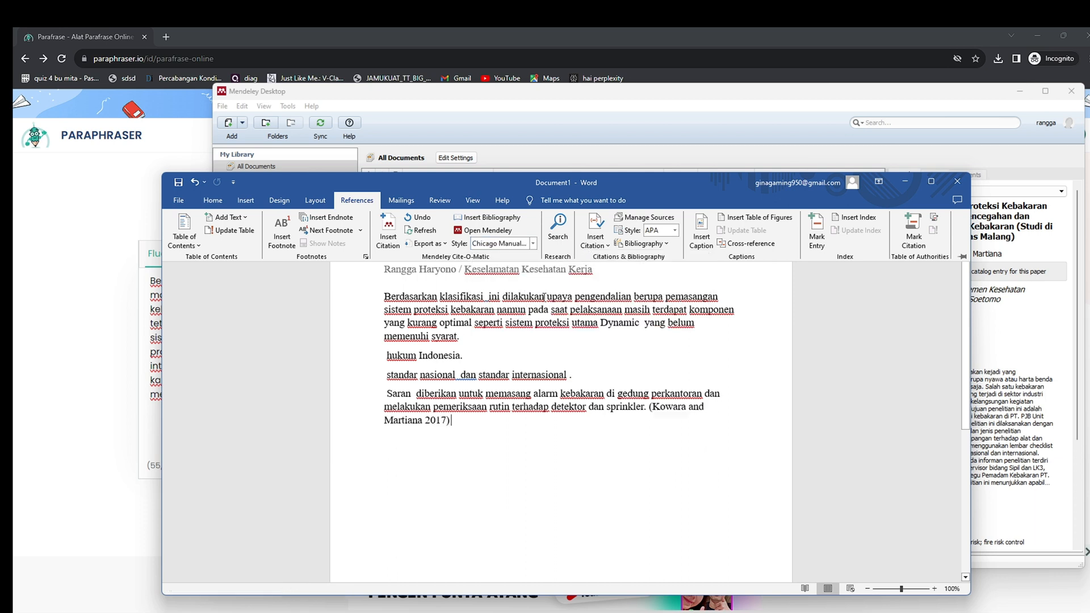
{"action": "left_click", "coordinate": [533, 243]}
{"action": "left_click", "coordinate": [535, 288]}
{"action": "left_click", "coordinate": [532, 244]}
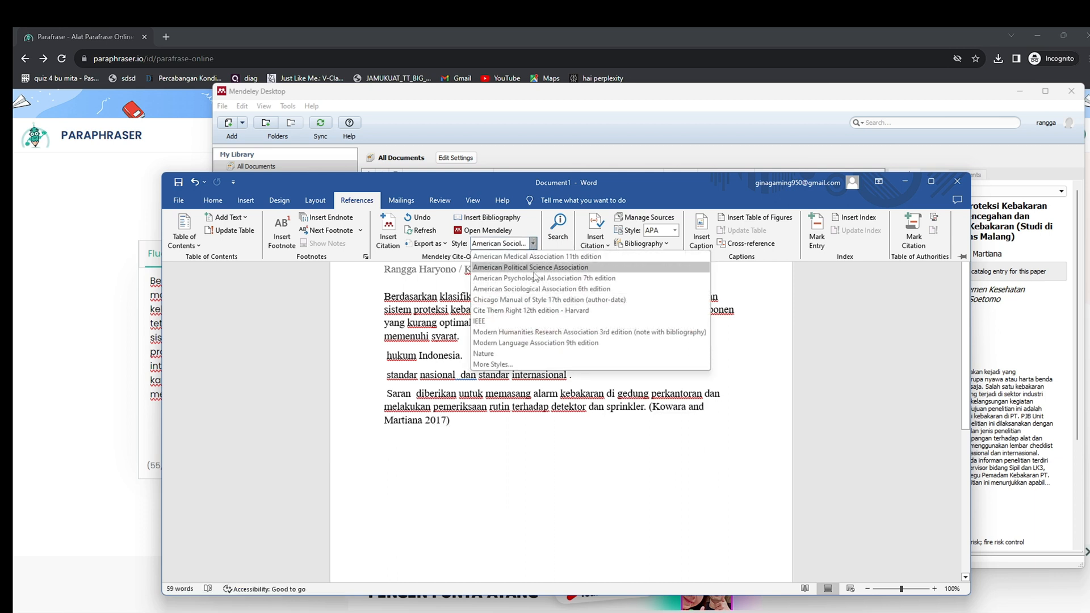
{"action": "left_click", "coordinate": [533, 256]}
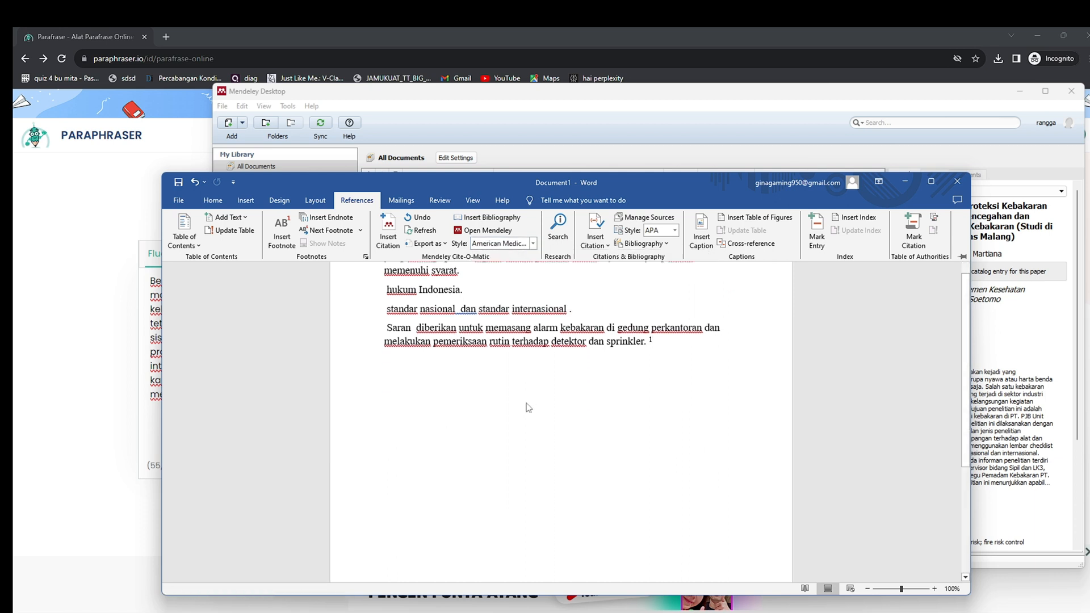
{"action": "left_click", "coordinate": [533, 244]}
{"action": "left_click", "coordinate": [533, 344]}
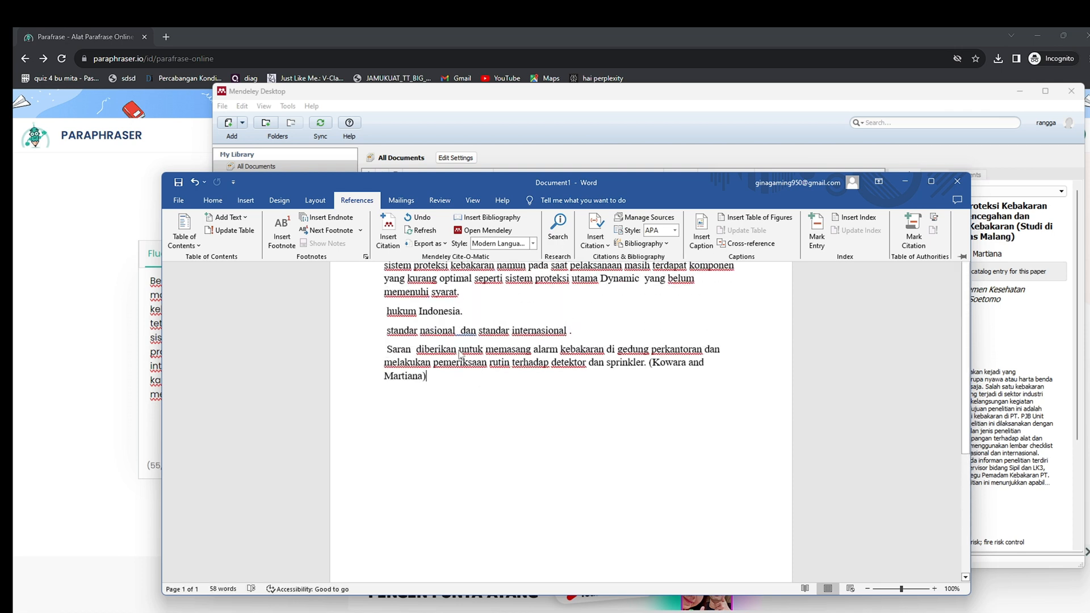
Add blank lines after the cited last paragraph until the cursor reaches the start of a second page.
{"action": "left_click", "coordinate": [452, 388]}
{"action": "key", "text": "Return"}
{"action": "key", "text": "Return"}
{"action": "key", "text": "Return"}
{"action": "key", "text": "Return"}
{"action": "key", "text": "Return"}
{"action": "key", "text": "Return"}
{"action": "key", "text": "Return"}
{"action": "key", "text": "Return"}
{"action": "key", "text": "Return"}
{"action": "key", "text": "Return"}
{"action": "key", "text": "Return"}
{"action": "key", "text": "Return"}
{"action": "key", "text": "Return"}
{"action": "key", "text": "Return"}
{"action": "key", "text": "Return"}
{"action": "key", "text": "Return"}
{"action": "key", "text": "Return"}
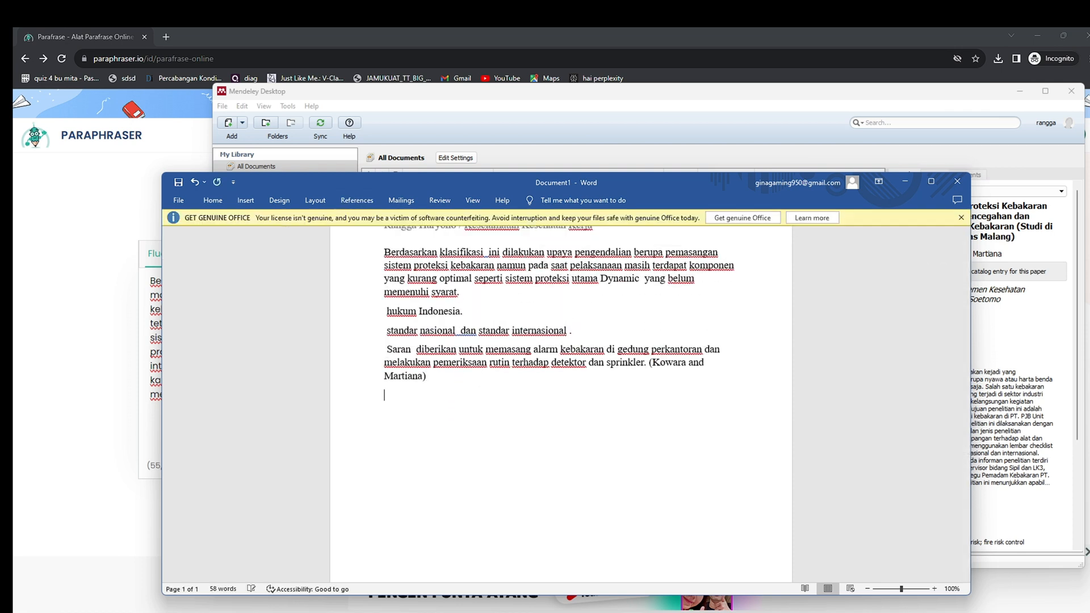
{"action": "key", "text": "Return"}
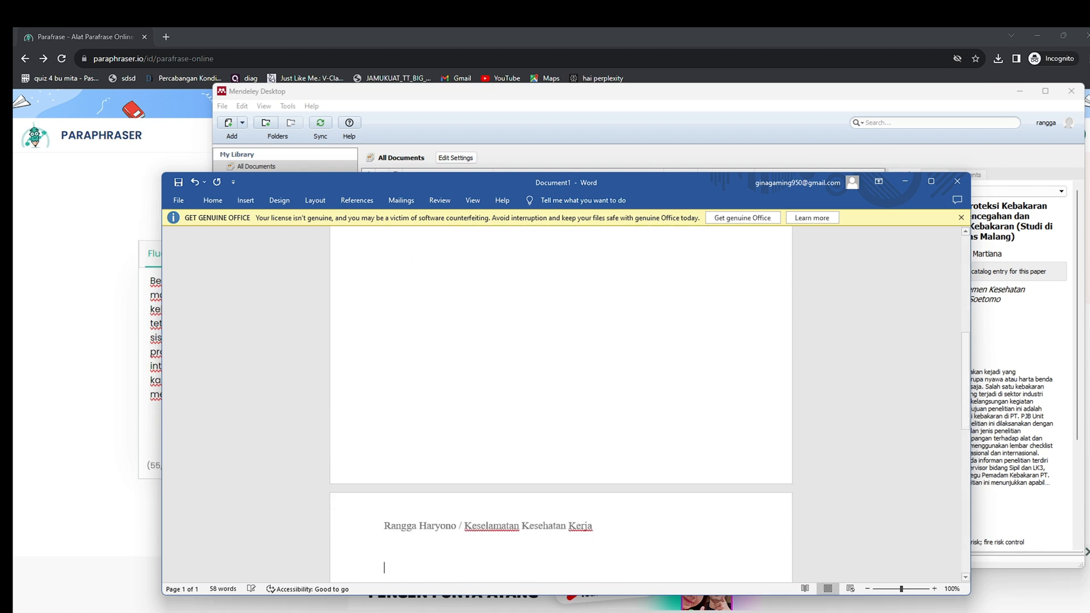
Add the centered heading "DAFTAR PUSTAKA" on the first line of the second page, with an empty line below it.
{"action": "left_click", "coordinate": [213, 199]}
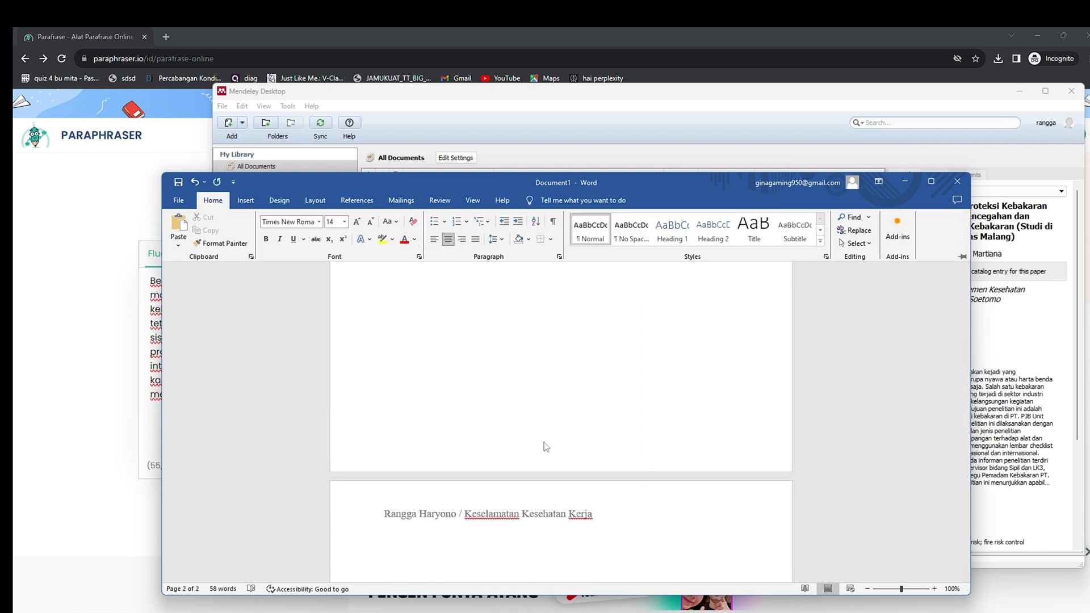
{"action": "type", "text": "DAFTAR OP"}
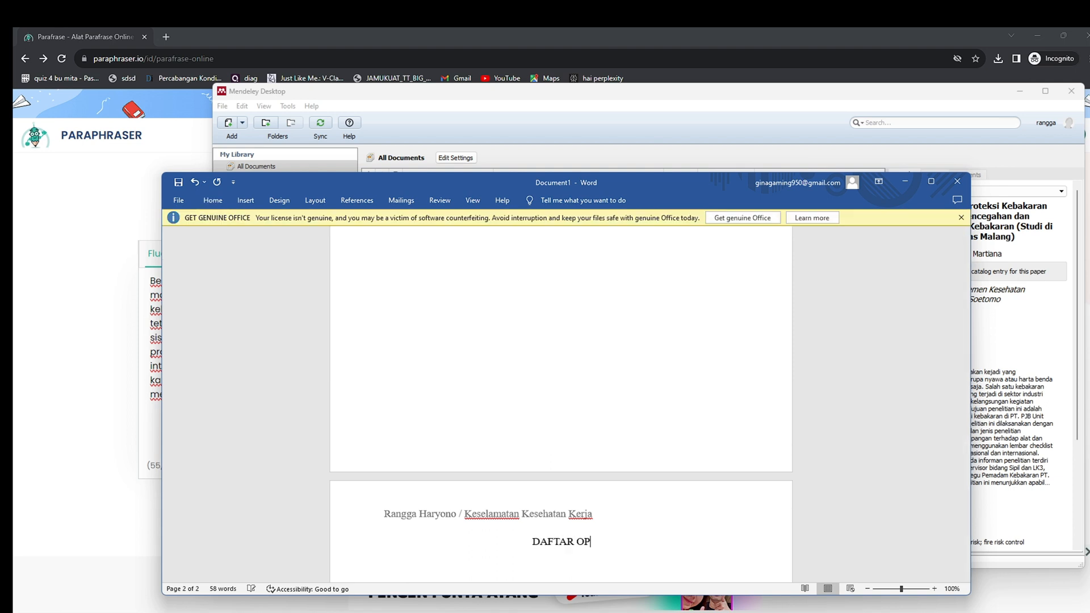
{"action": "key", "text": "BackSpace"}
{"action": "key", "text": "BackSpace"}
{"action": "type", "text": "PUSTAKA"}
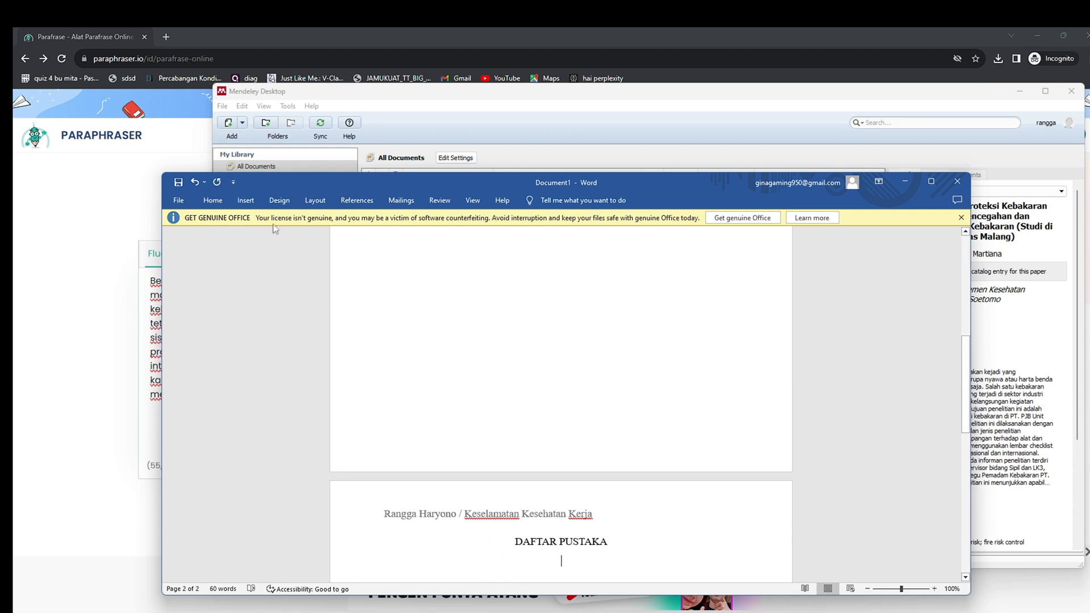
Left-align the empty line below the "DAFTAR PUSTAKA" heading and insert the Mendeley bibliography there.
{"action": "left_click", "coordinate": [245, 200]}
{"action": "left_click", "coordinate": [214, 203]}
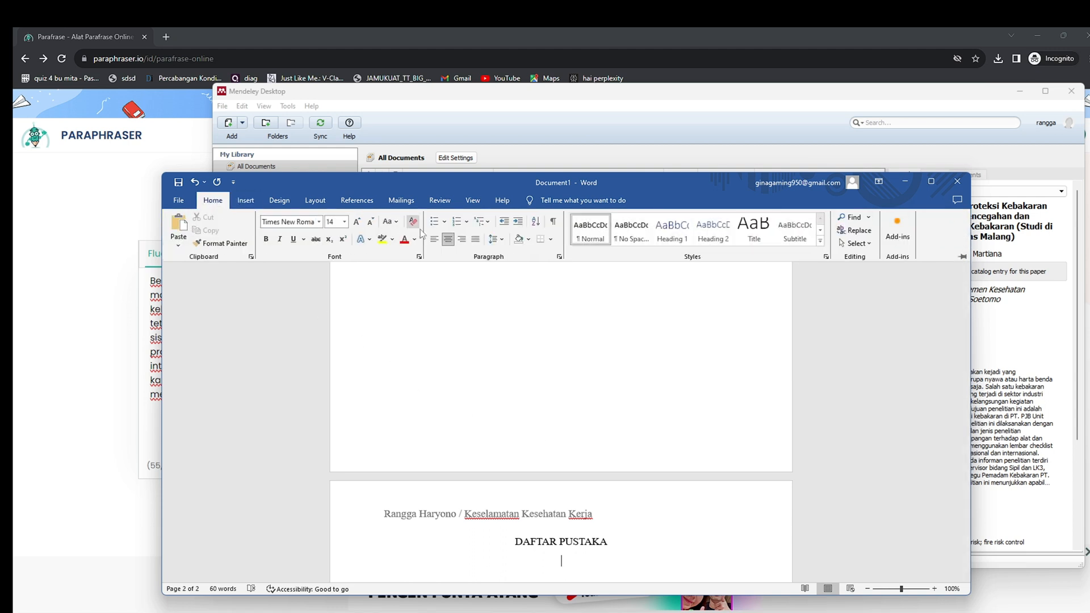
{"action": "scroll", "coordinate": [409, 368], "scroll_direction": "down", "scroll_amount": 3}
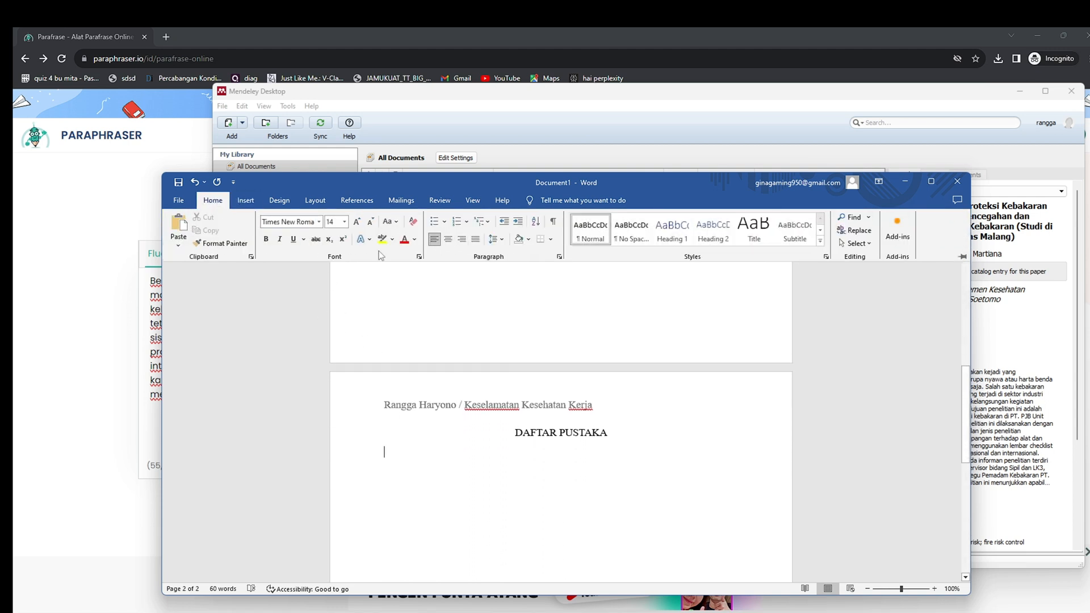
{"action": "left_click", "coordinate": [355, 201]}
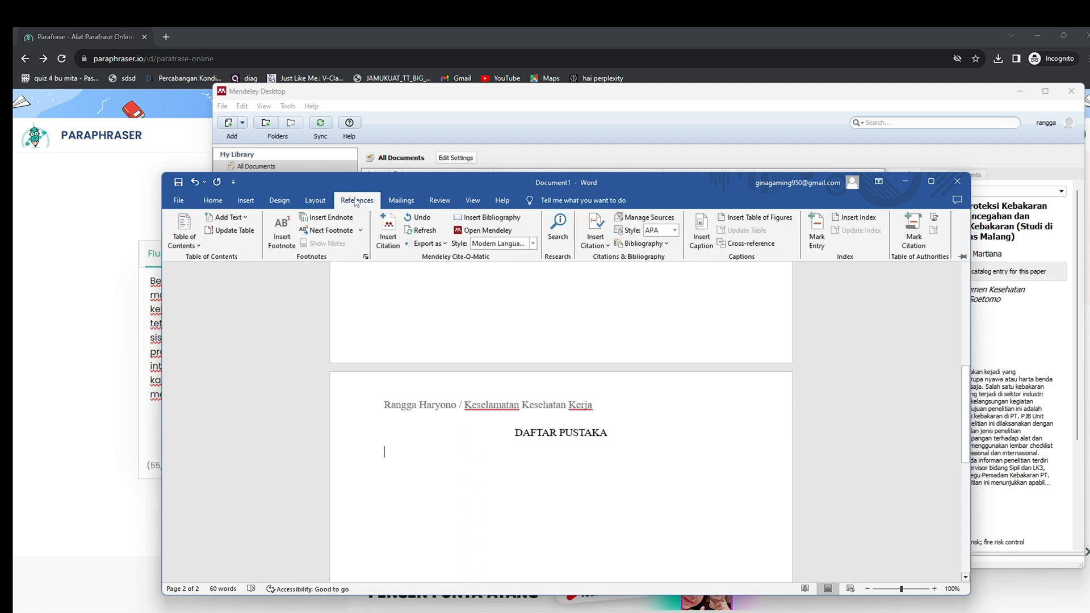
{"action": "left_click", "coordinate": [491, 223]}
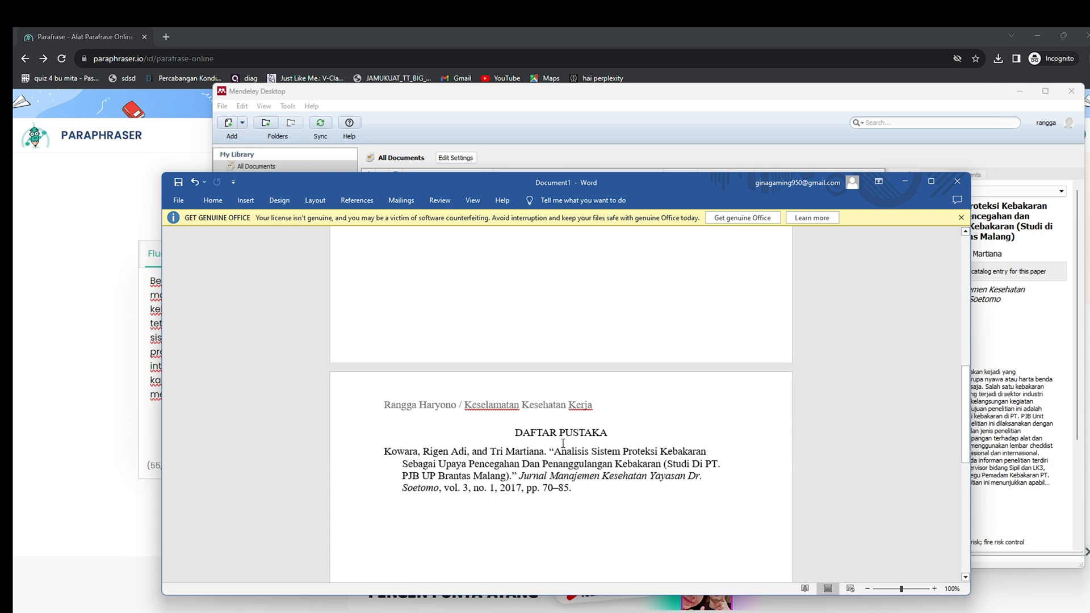
{"action": "scroll", "coordinate": [562, 443], "scroll_direction": "up", "scroll_amount": 2}
{"action": "scroll", "coordinate": [578, 475], "scroll_direction": "down", "scroll_amount": 2}
{"action": "scroll", "coordinate": [537, 457], "scroll_direction": "up", "scroll_amount": 1}
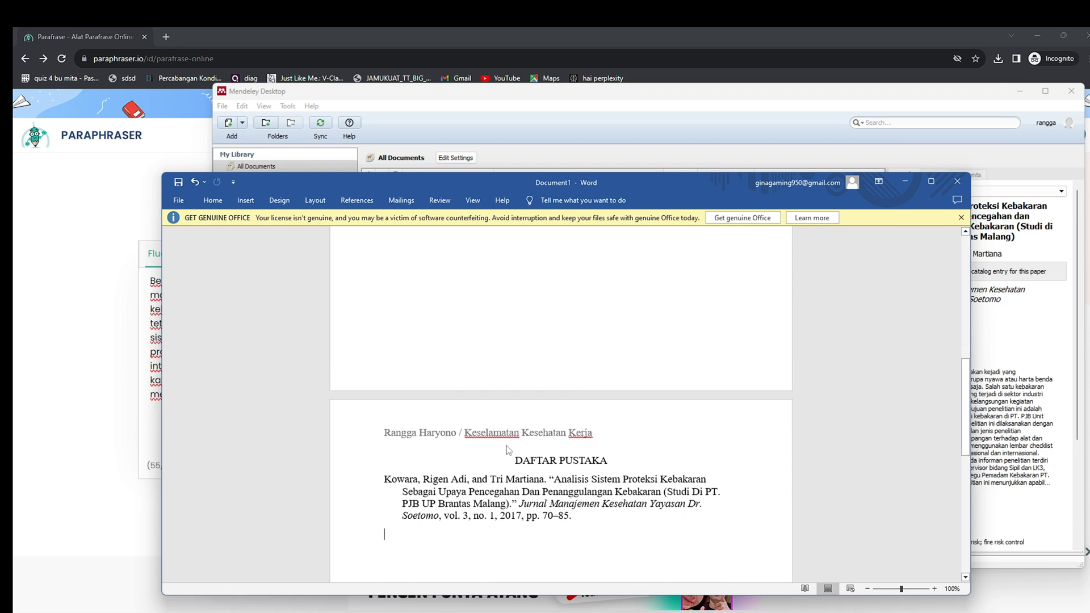